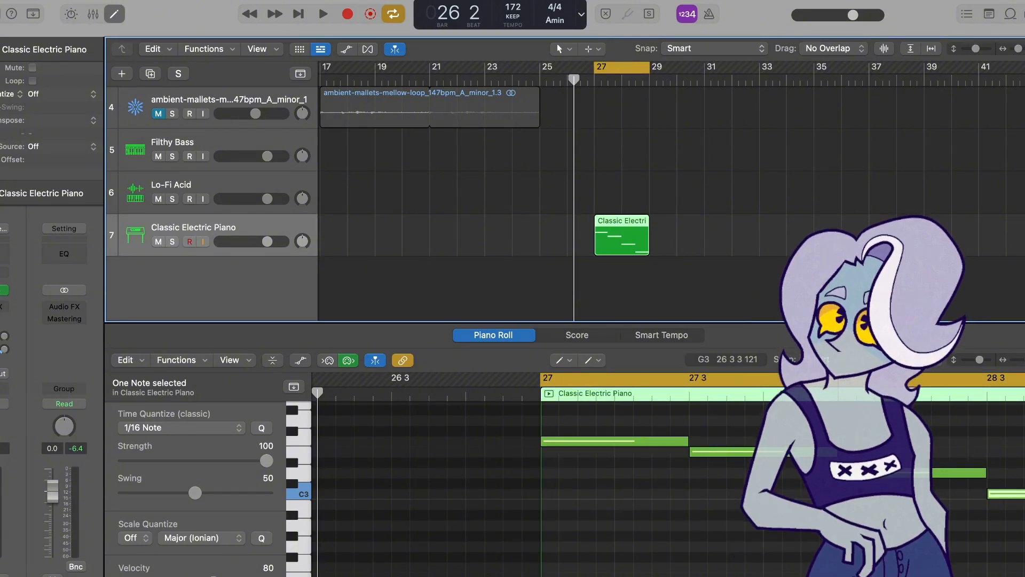
- Deselect the region and play back the Classic Electric Piano part around bar 27
left_click(1, 50)
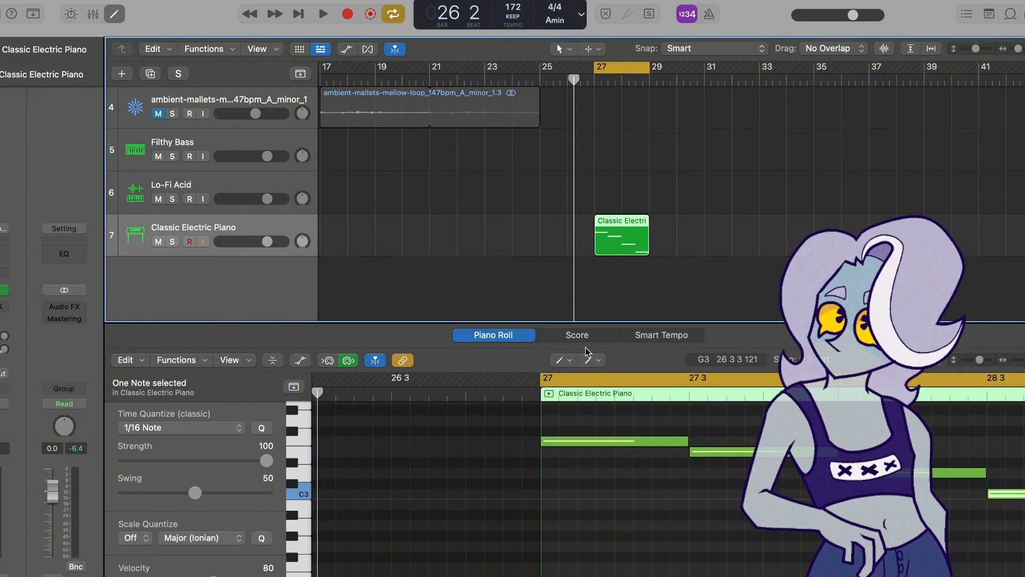
left_click(553, 210)
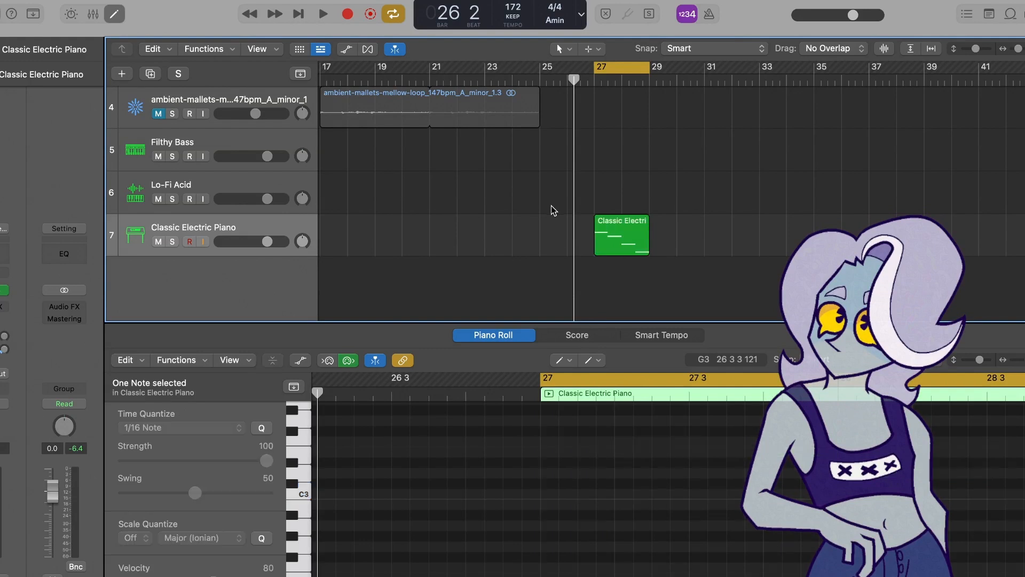
mouse_move(552, 206)
left_mouse_down()
mouse_move(569, 318)
mouse_move(592, 327)
mouse_move(587, 265)
mouse_move(551, 205)
left_mouse_up()
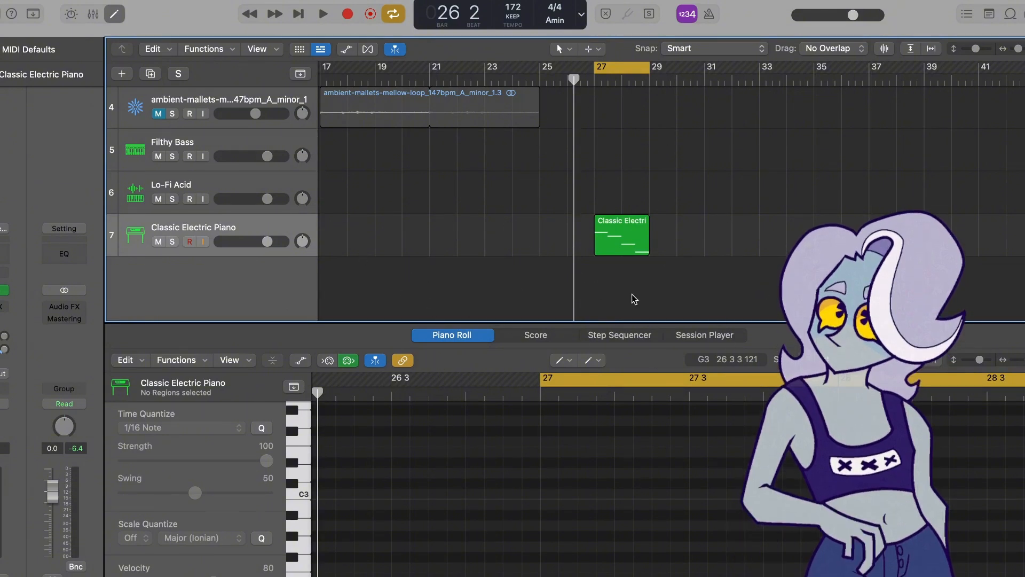
left_click_drag(741, 289, 502, 308)
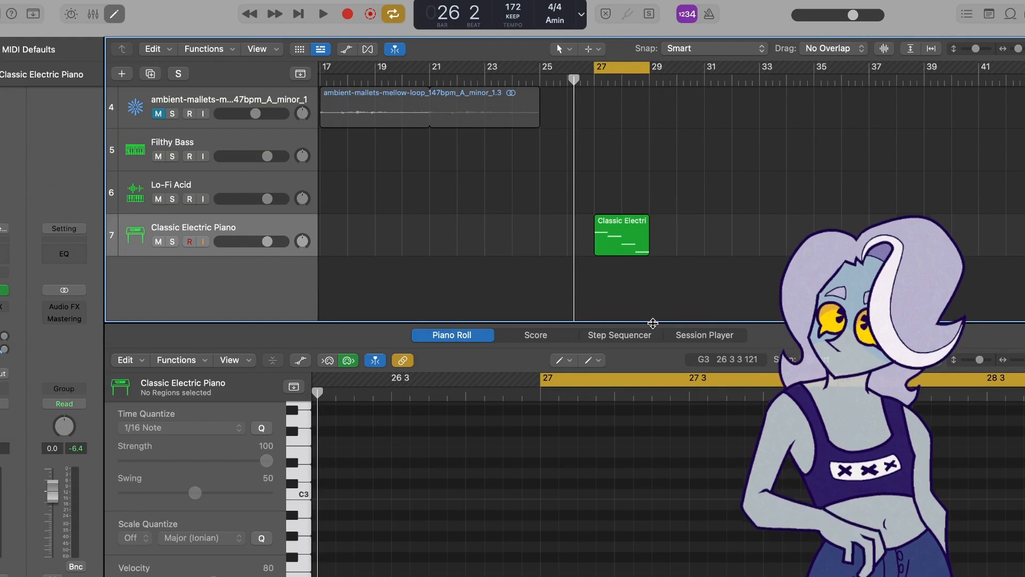
key("space")
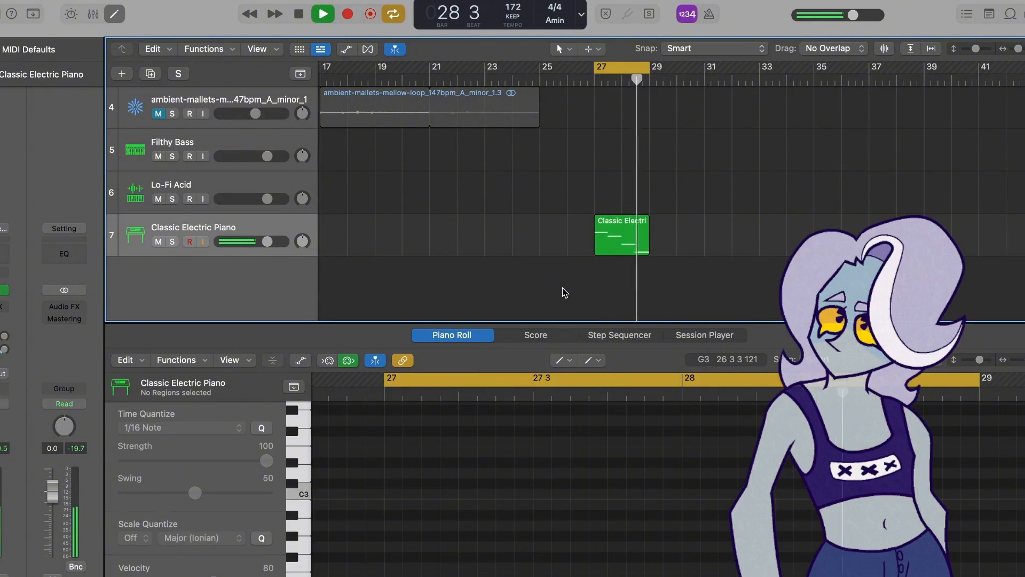
key("space")
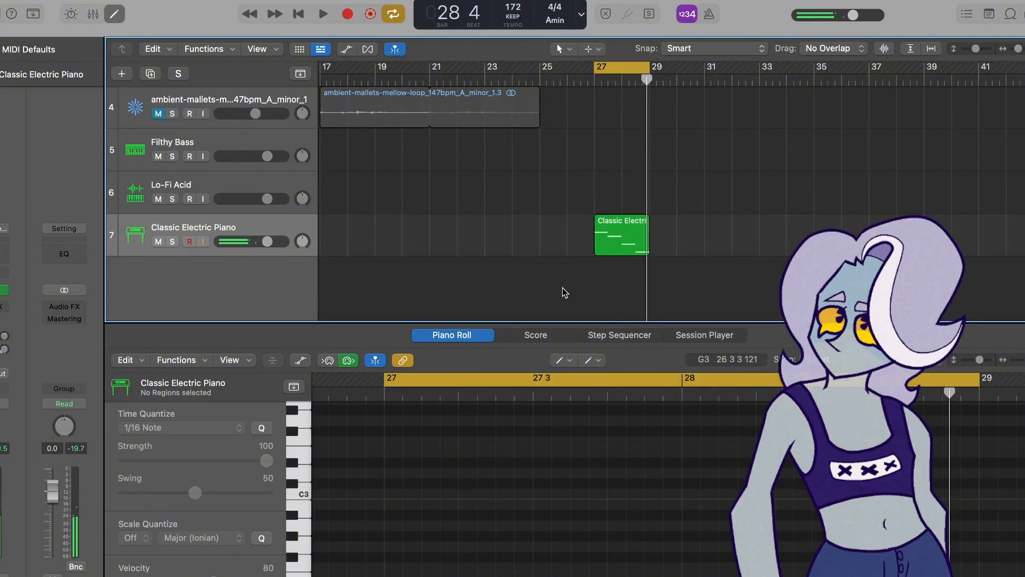
- Replace the Classic Electric Piano track's instrument with the Vital plug-in
left_click(4, 292)
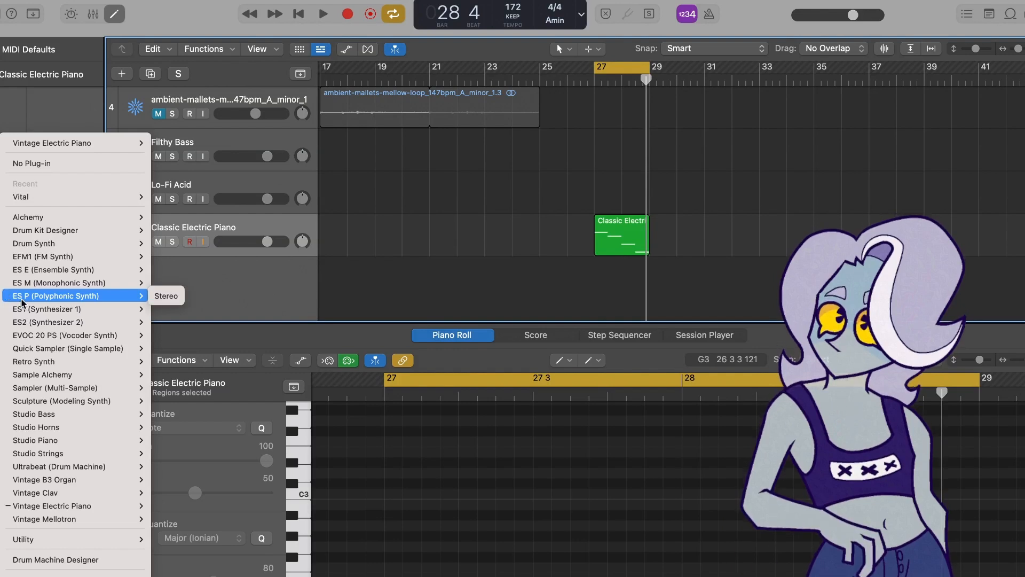
mouse_move(54, 576)
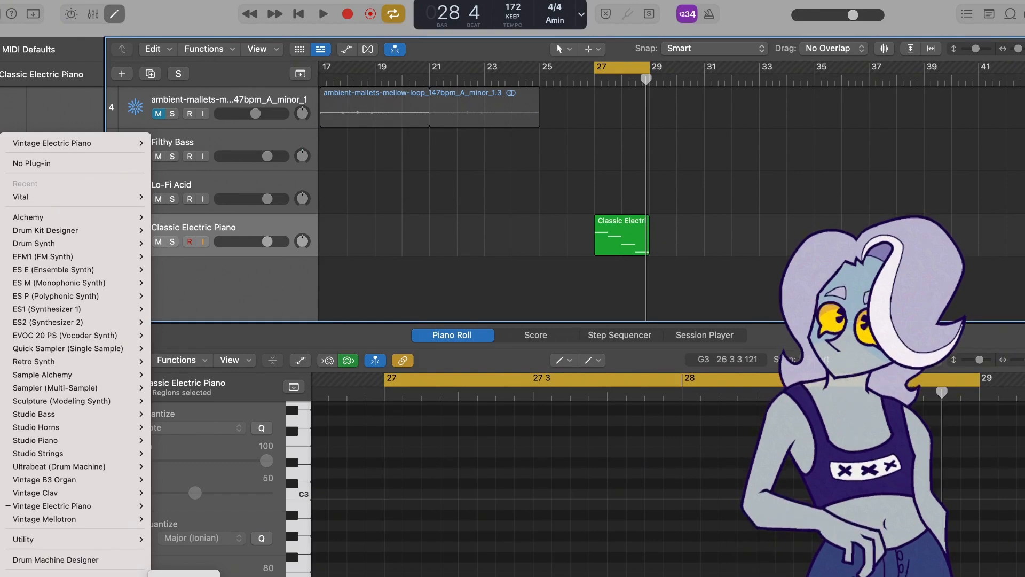
left_click(184, 574)
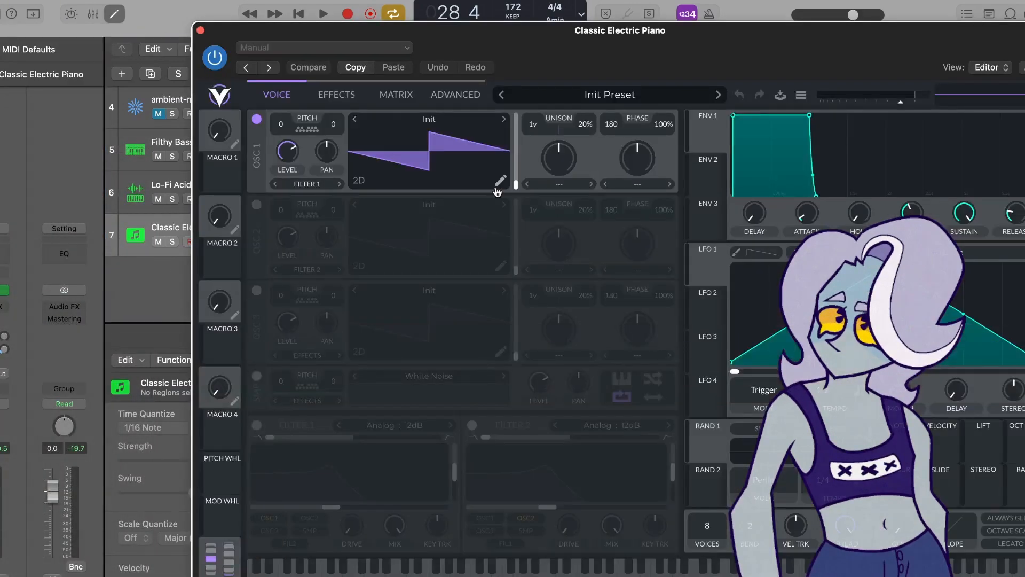
- Load the Basic Shapes wavetable into oscillator 1
left_click_drag(626, 31, 416, 0)
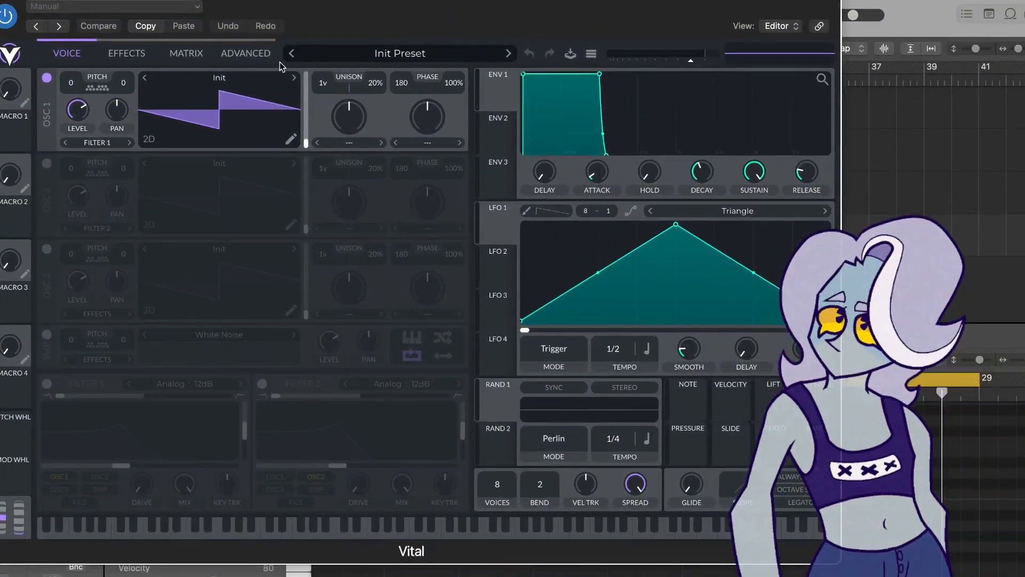
left_click(219, 80)
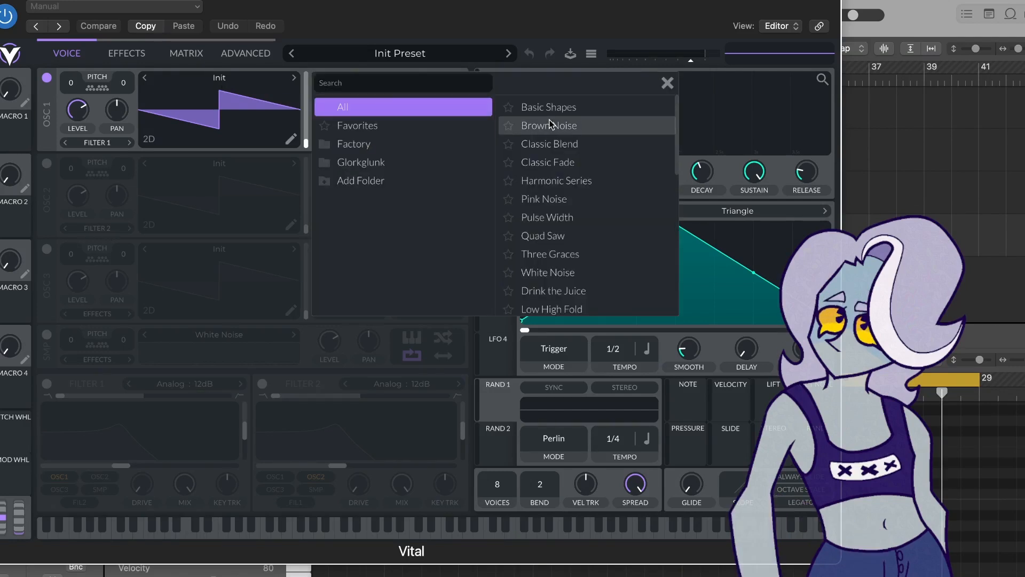
left_click(568, 109)
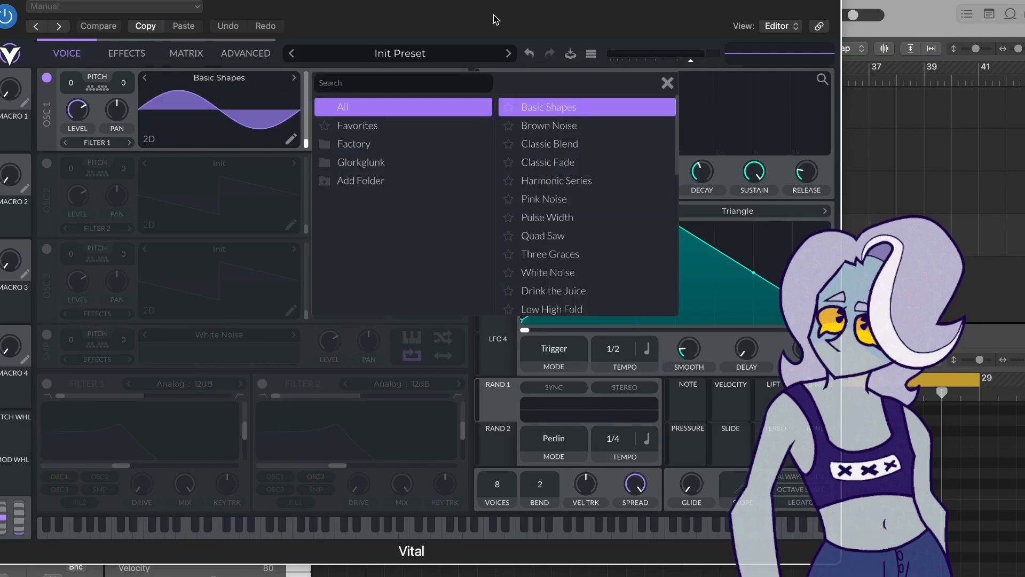
left_click(667, 83)
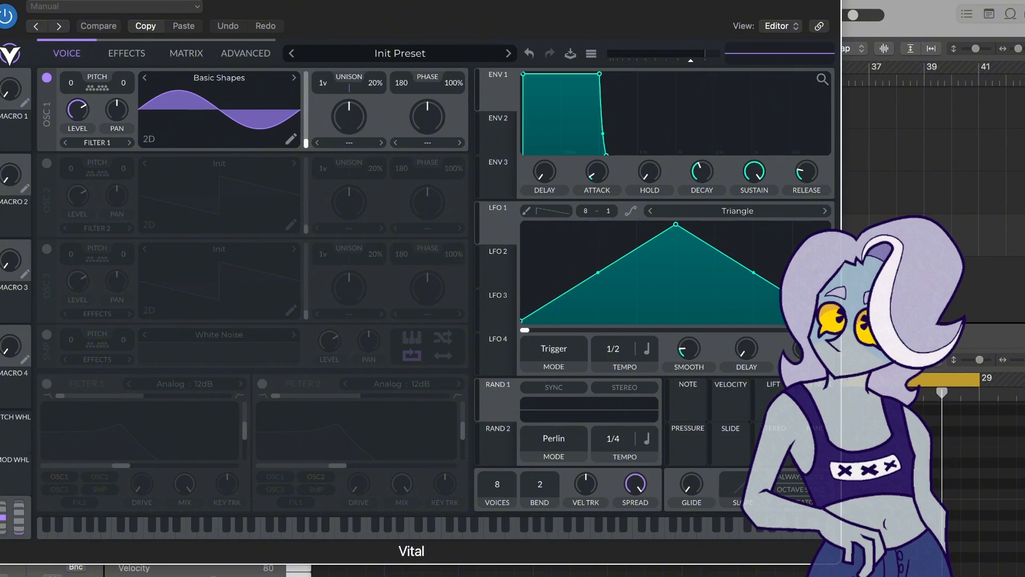
- Move oscillator 1's wave frame to about 192.5 to get a square shape
mouse_move(427, 2)
left_mouse_down()
mouse_move(387, 69)
mouse_move(462, 230)
mouse_move(426, 18)
left_mouse_up()
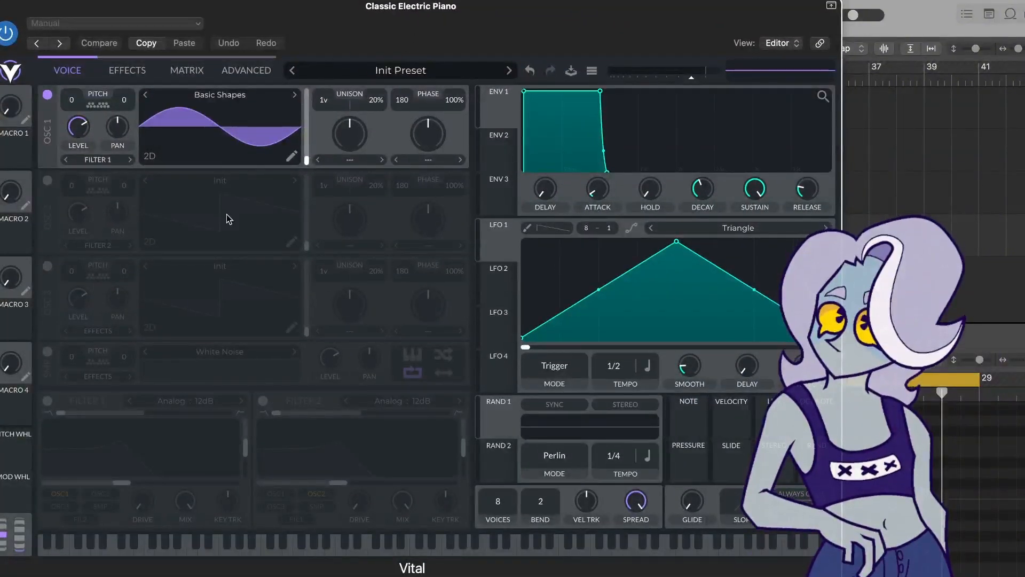
left_click_drag(307, 159, 306, 88)
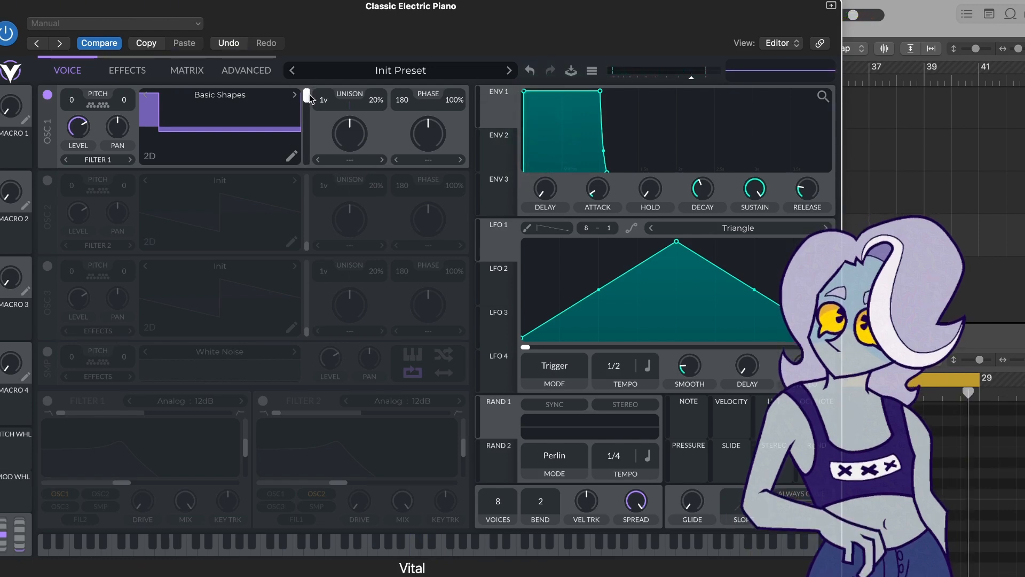
left_click_drag(309, 100, 307, 105)
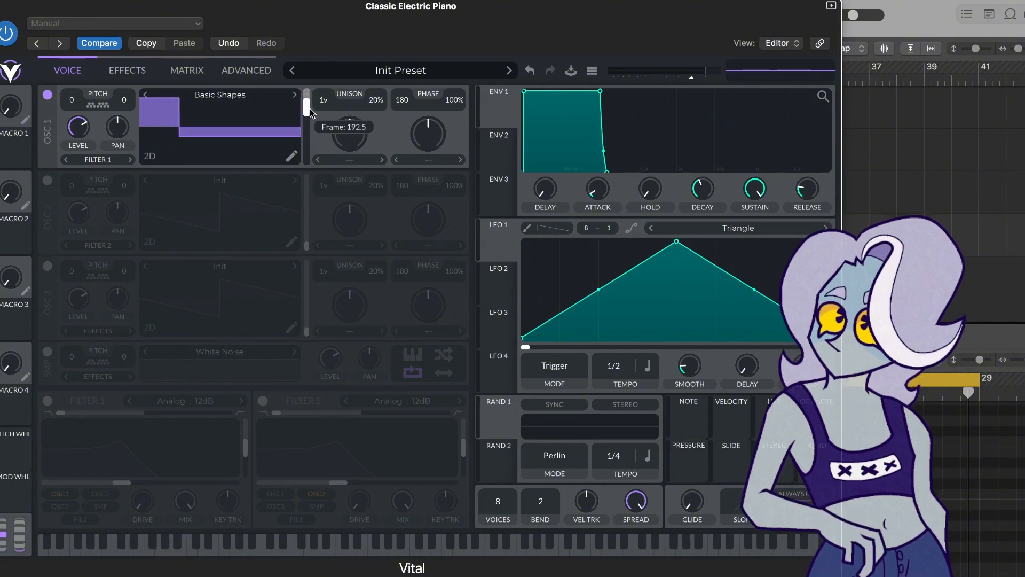
left_click_drag(306, 109, 307, 107)
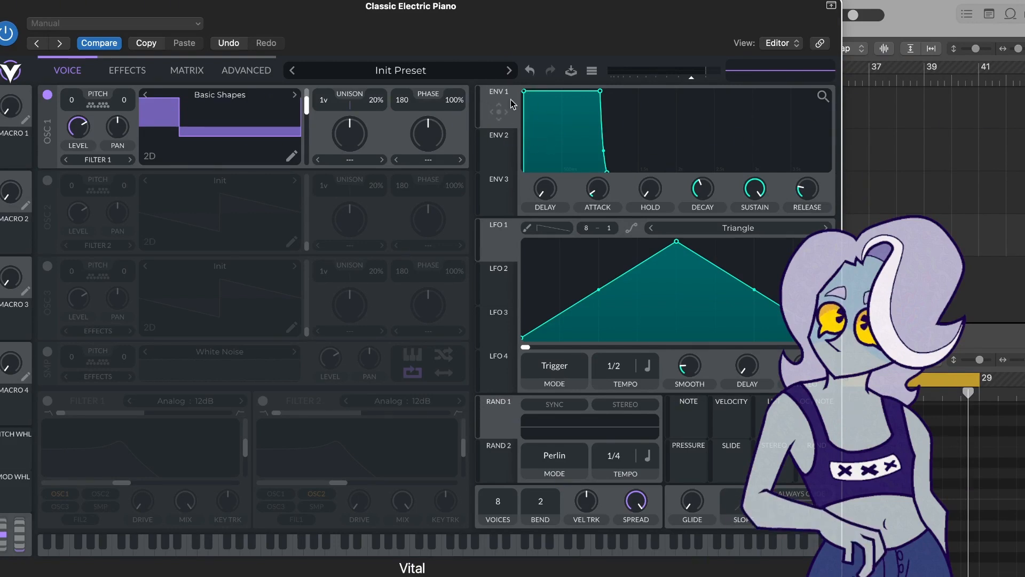
- Assign ENV1 to oscillator 1's wave frame and pull the envelope's decay point in for a short pluck
left_click_drag(501, 118, 279, 130)
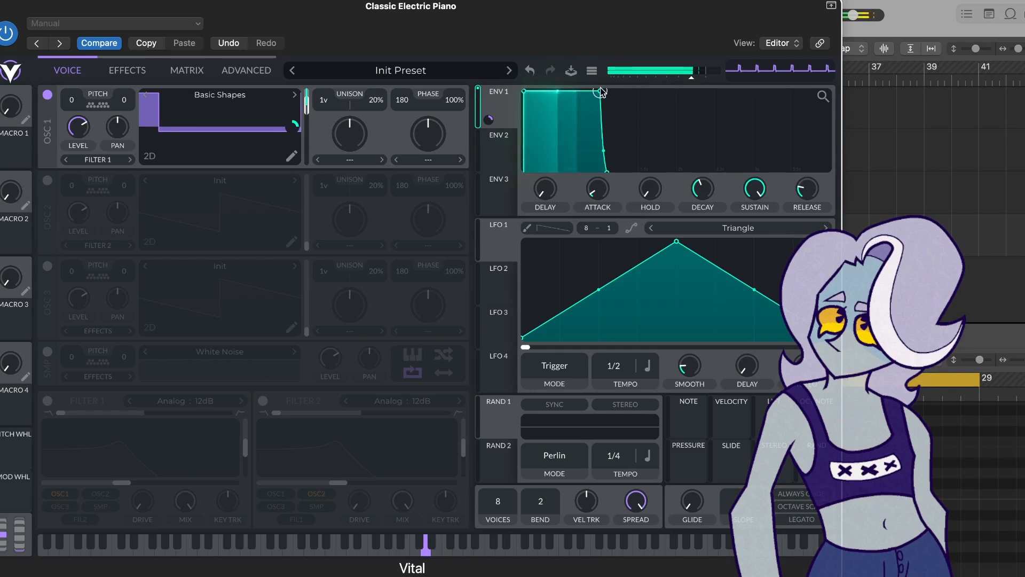
left_click_drag(601, 92, 542, 172)
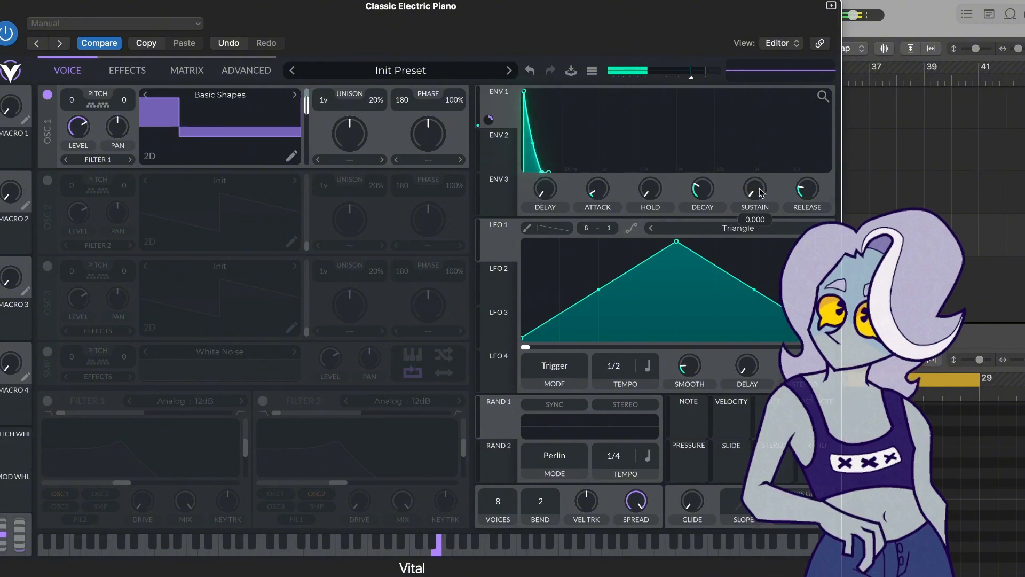
- Set ENV1's sustain to 0.000 and fine-tune its decay, attack, delay and hold knobs
left_click_drag(762, 192, 752, 170)
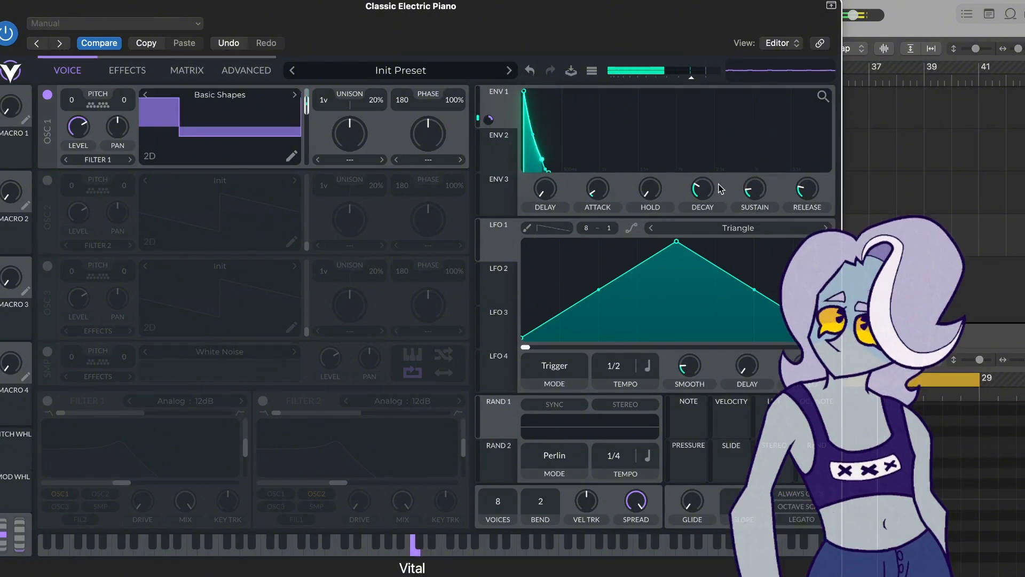
left_click_drag(698, 194, 703, 192)
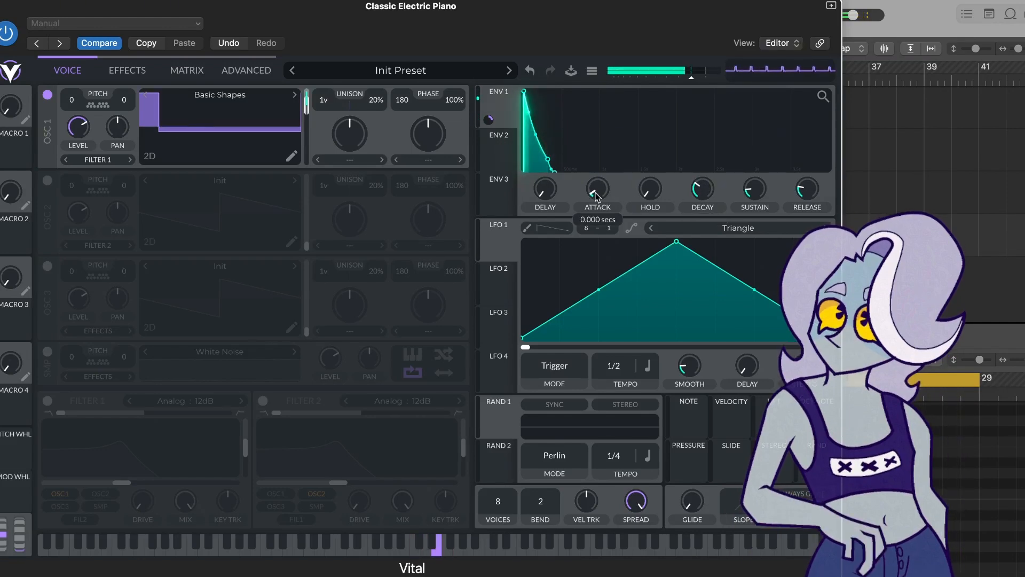
left_click_drag(595, 188, 581, 210)
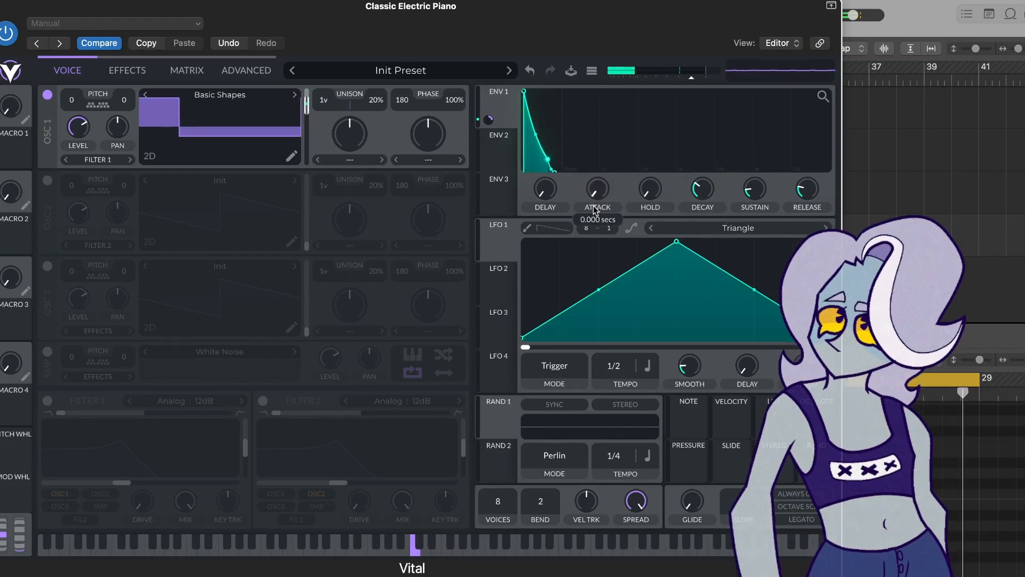
left_click_drag(545, 189, 543, 203)
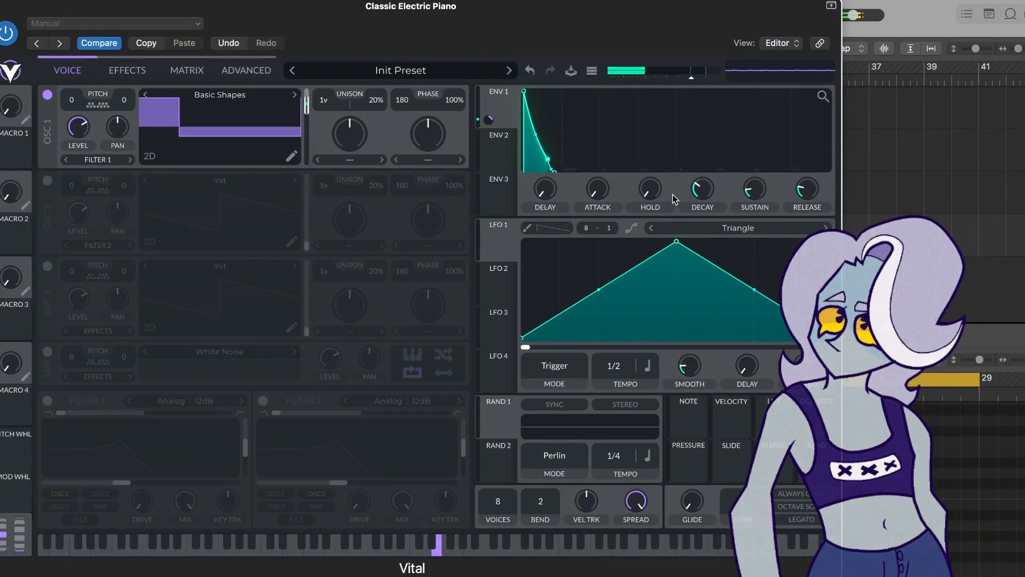
left_click_drag(650, 189, 648, 158)
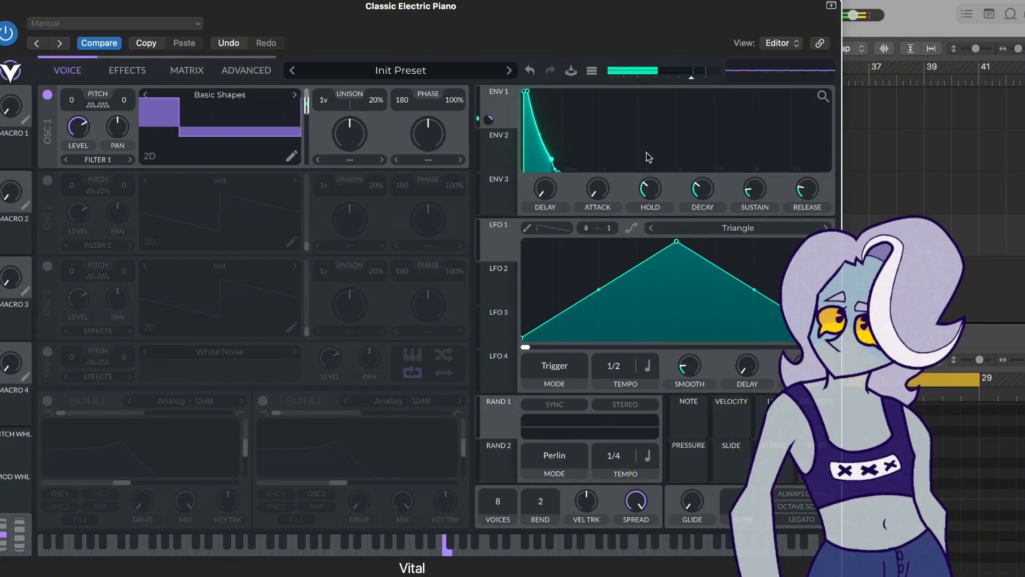
left_click_drag(650, 196, 648, 242)
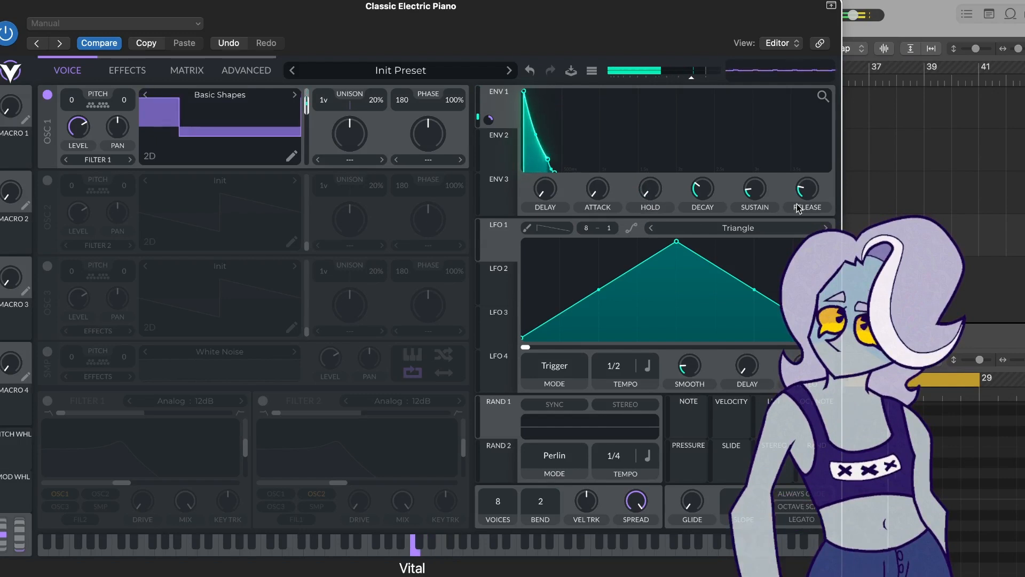
- Assign LFO1 to oscillator 1's wave frame and reshape the LFO curve into a V
mouse_move(803, 193)
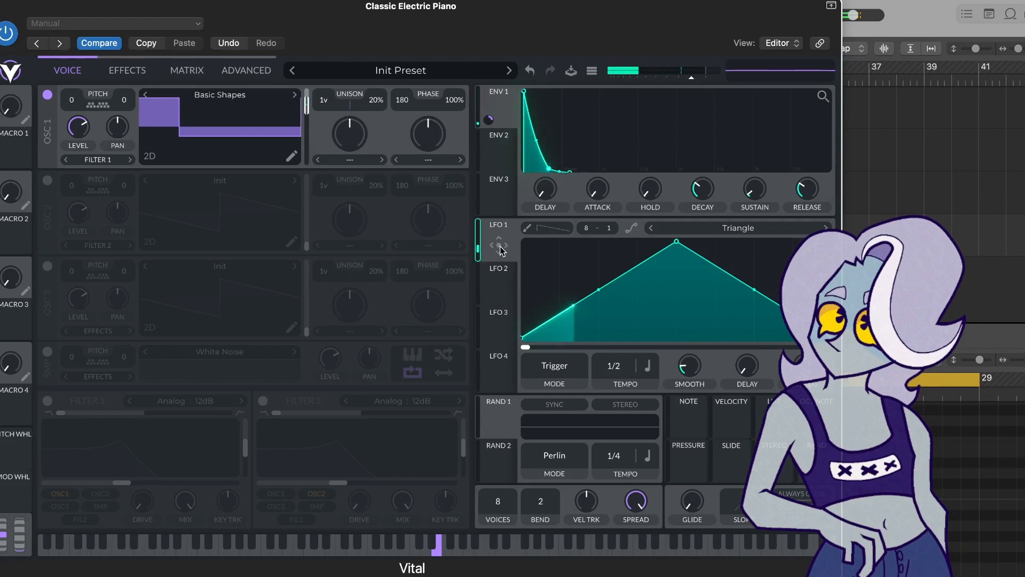
left_click_drag(499, 244, 293, 128)
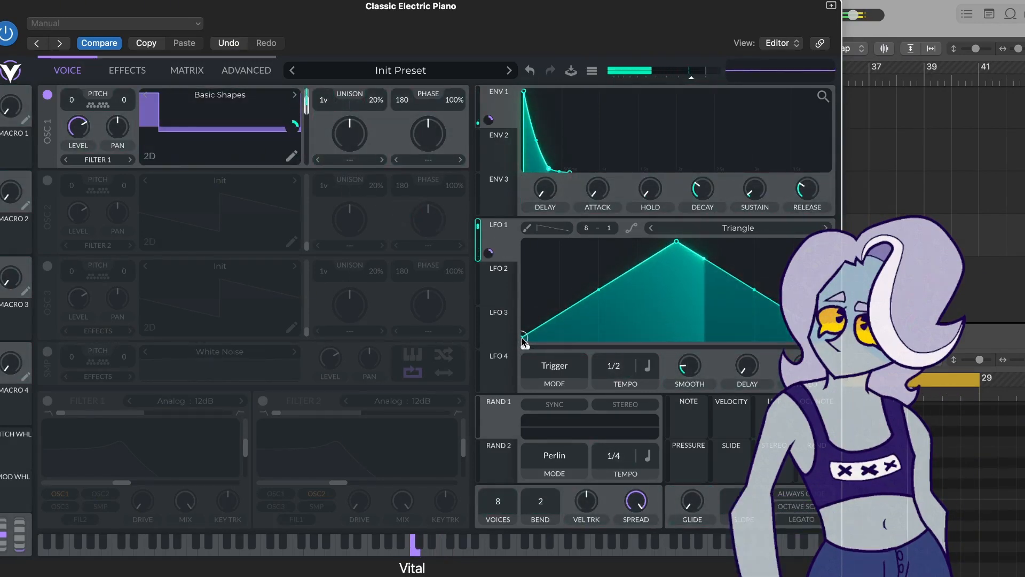
left_click_drag(524, 342, 508, 208)
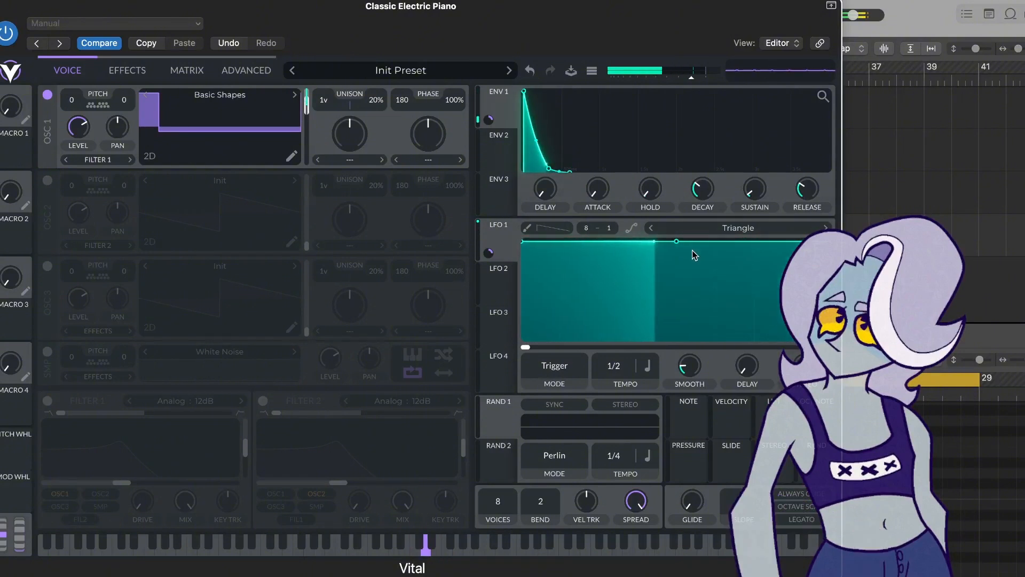
left_click_drag(677, 243, 677, 337)
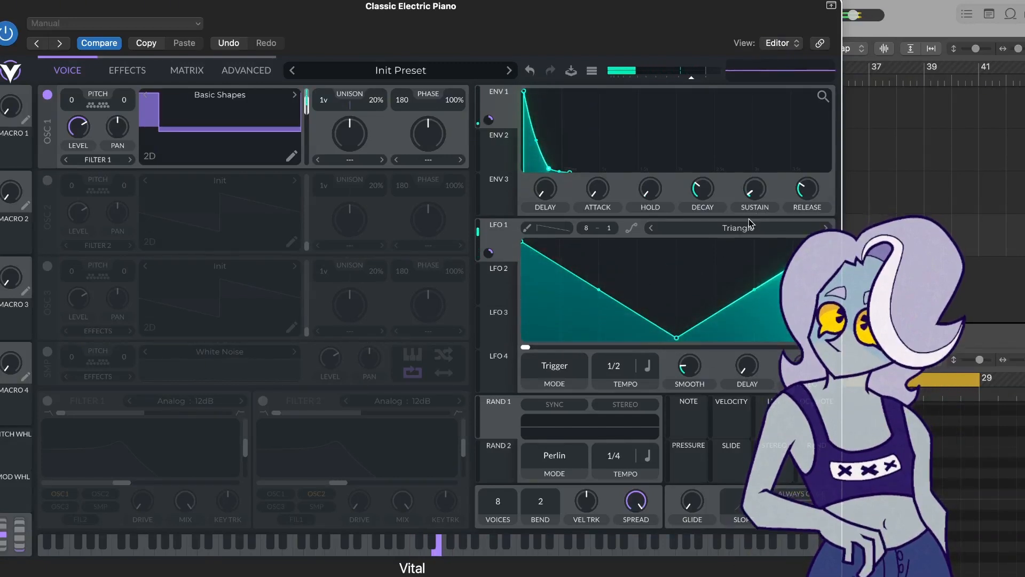
- Preview the Growing Oscillations LFO shape, then load the Triangle shape into LFO1
left_click(740, 233)
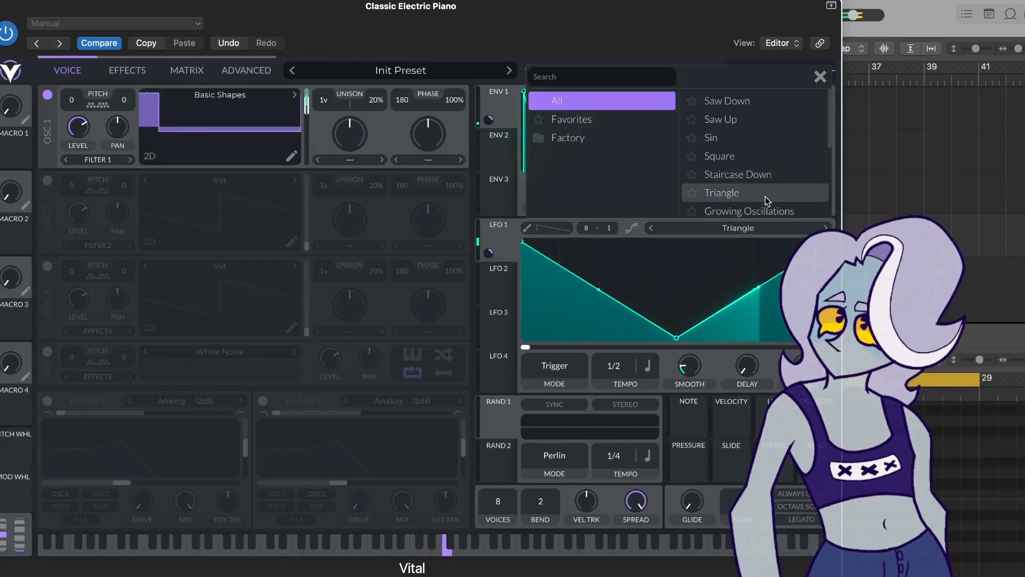
left_click(740, 213)
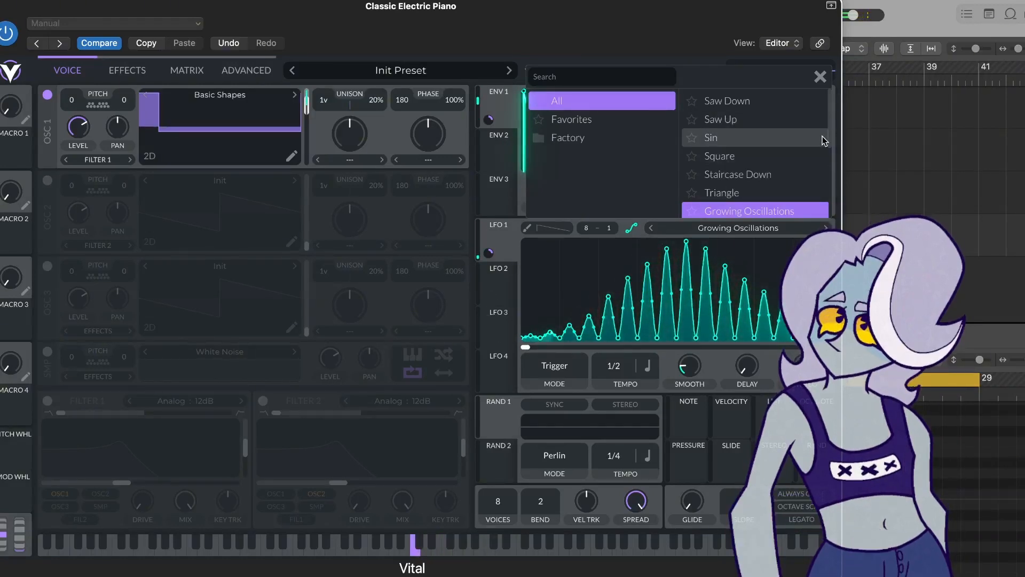
left_click(734, 197)
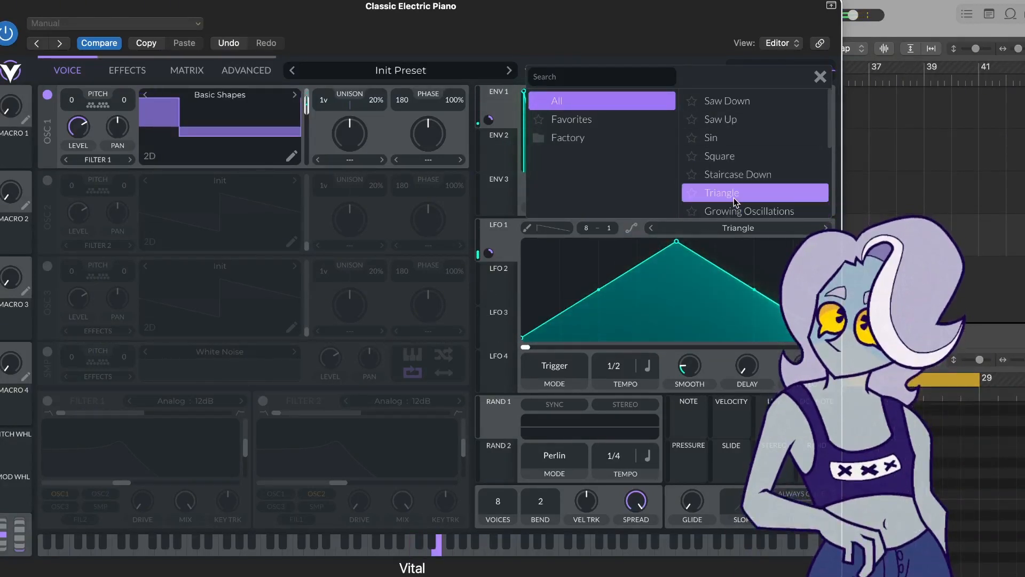
- Adjust the LFO1 and ENV1 modulation depths on oscillator 1's wave frame
left_click(489, 253)
mouse_move(489, 254)
left_mouse_down()
mouse_move(489, 297)
mouse_move(489, 238)
mouse_move(487, 295)
mouse_move(487, 255)
left_mouse_up()
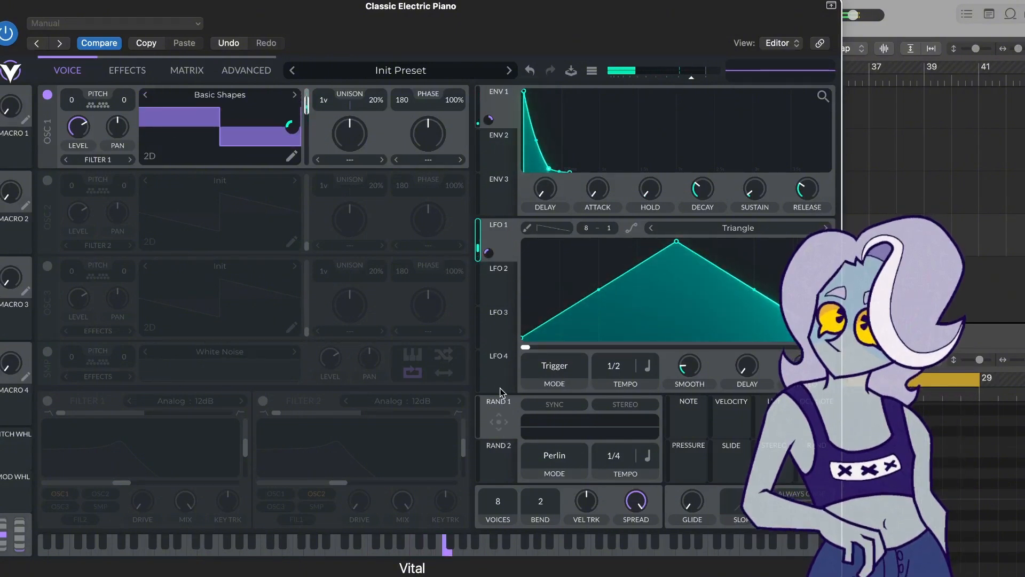
left_click_drag(488, 119, 489, 126)
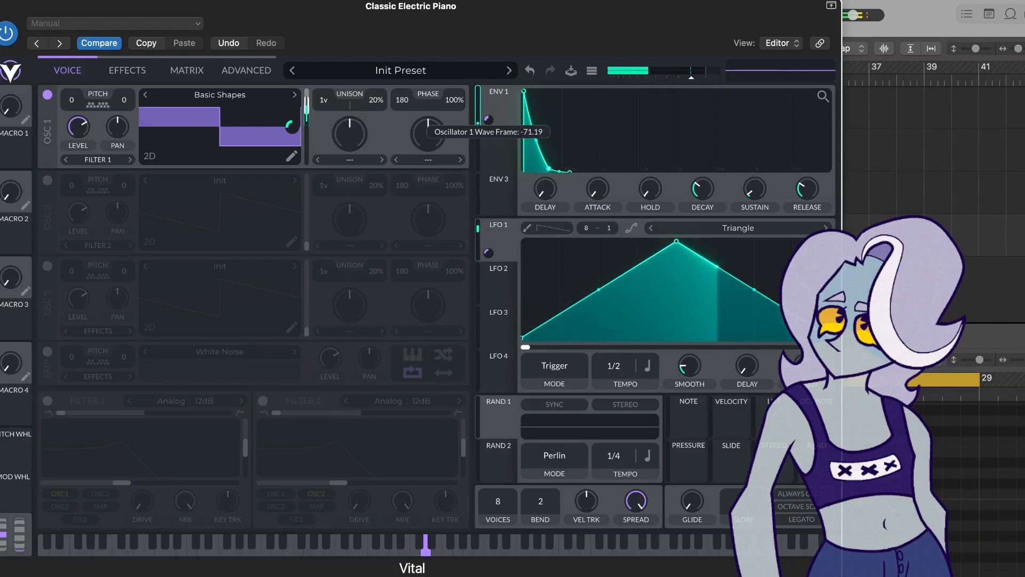
left_click_drag(488, 127, 489, 119)
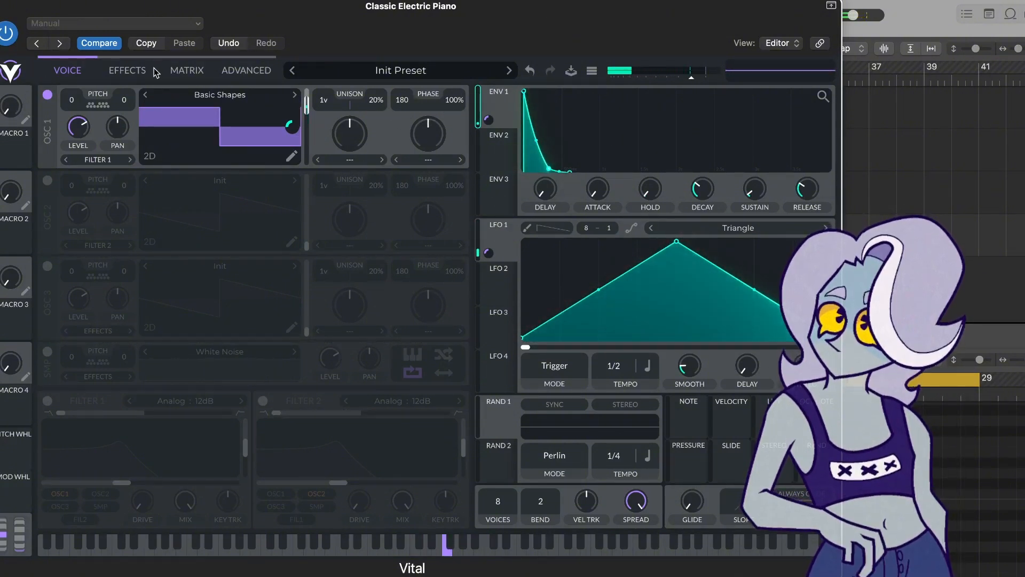
- Enable the Delay effect, set its mode to Stereo and its second tempo to 1/16
left_click(118, 70)
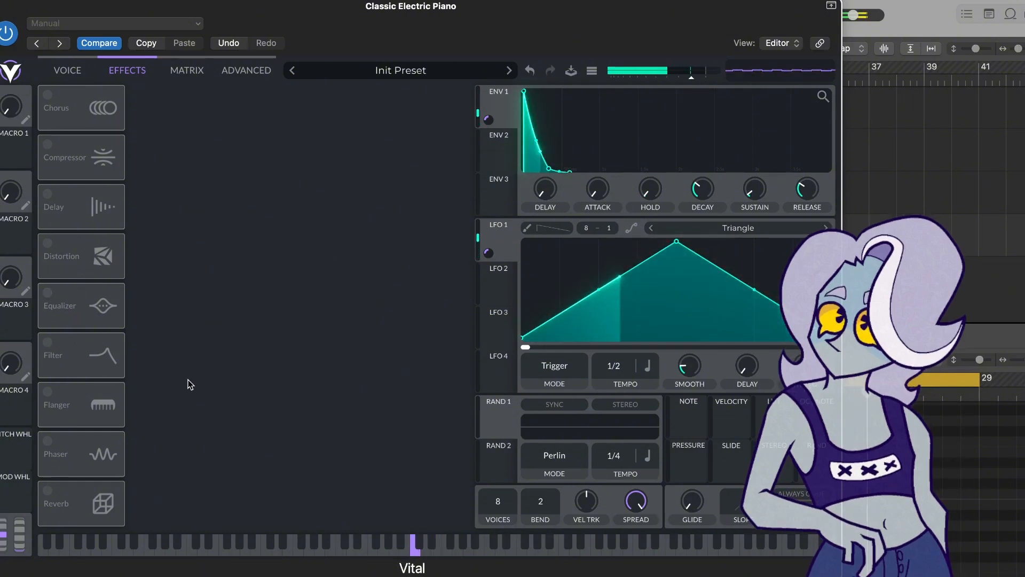
left_click(47, 200)
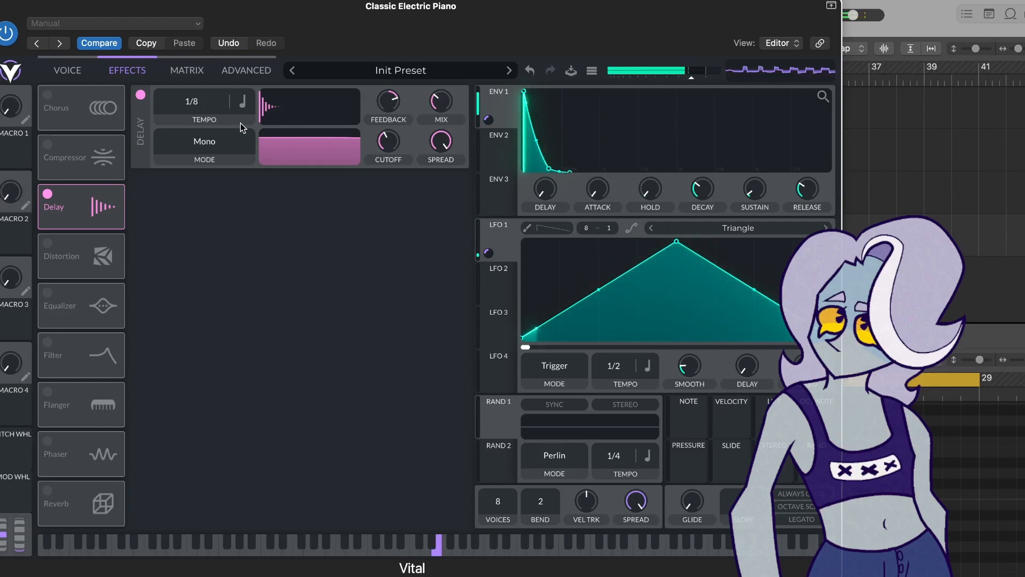
left_click(197, 143)
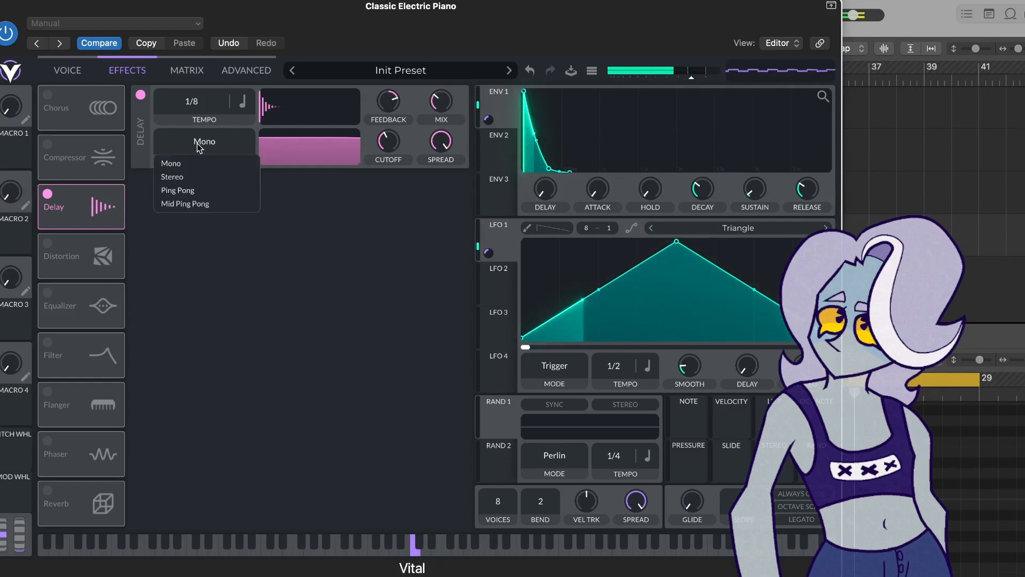
left_click(195, 178)
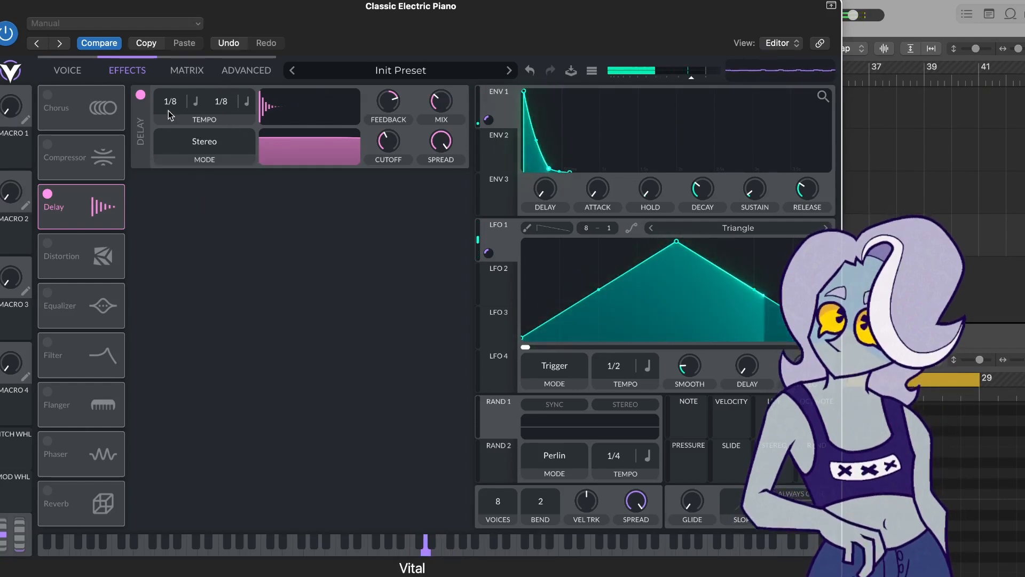
left_click_drag(169, 94, 167, 115)
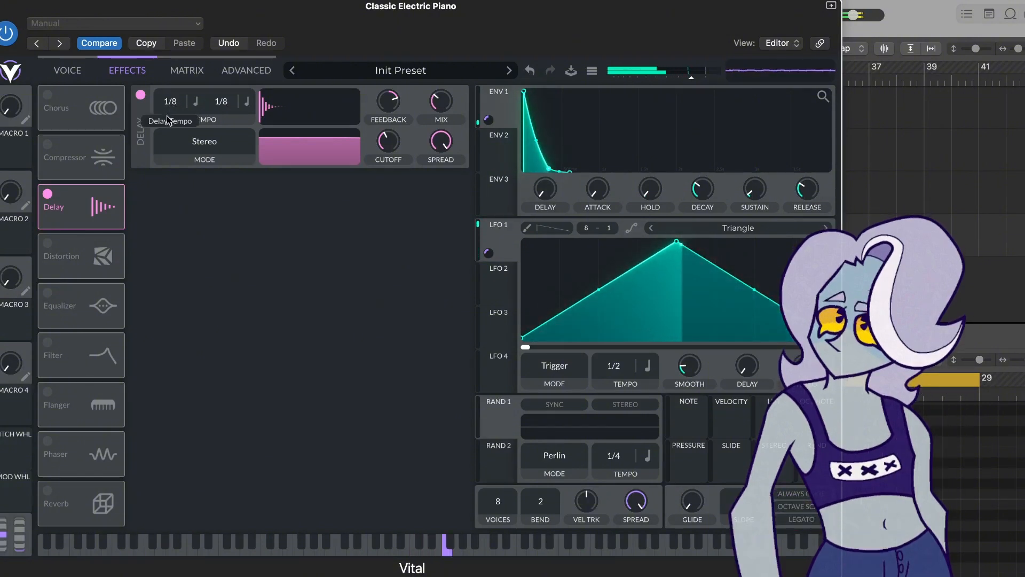
left_click_drag(227, 100, 228, 96)
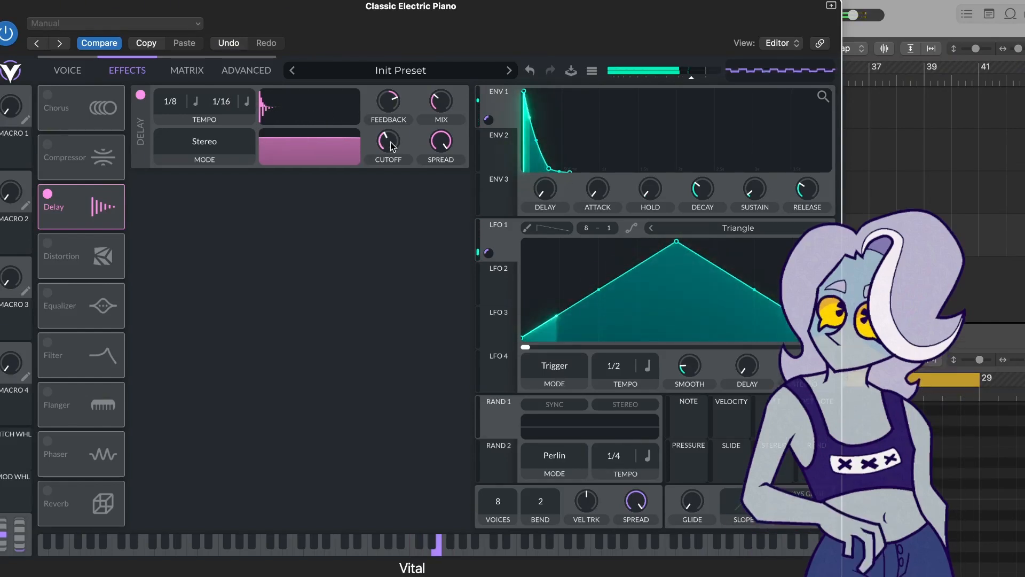
- Lower the delay's mix and adjust its cutoff and spread knobs
mouse_move(394, 118)
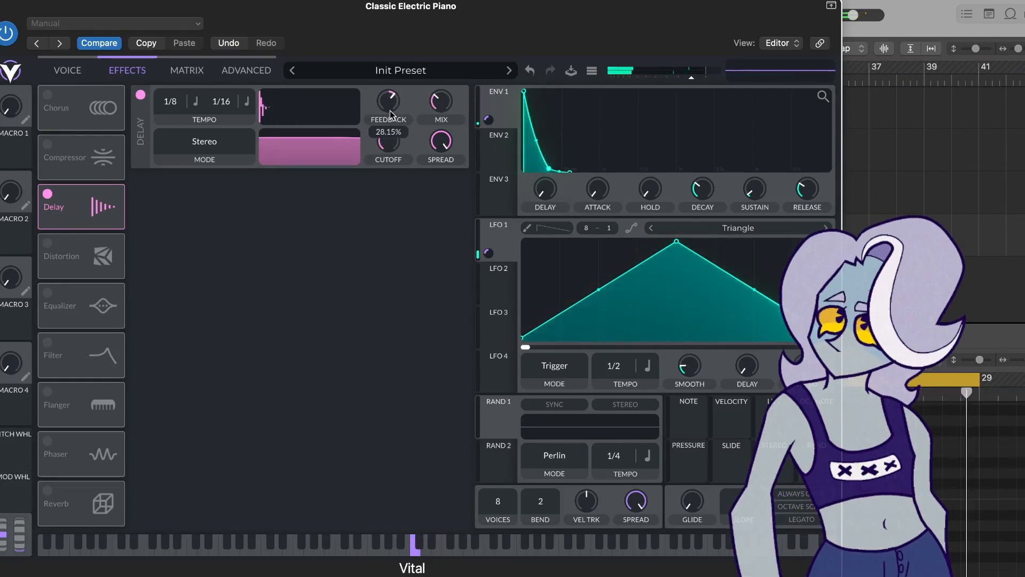
left_click_drag(445, 96, 445, 108)
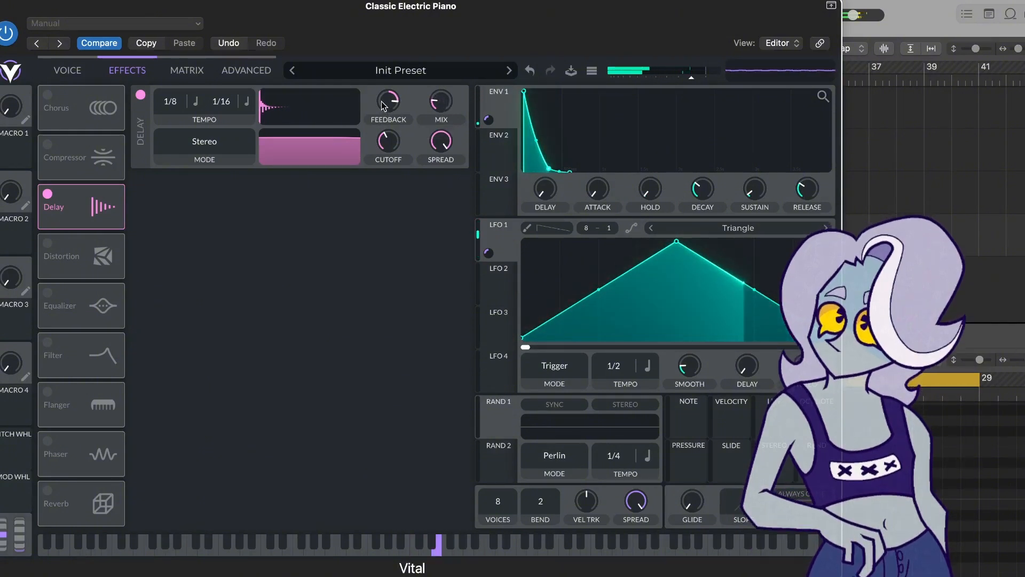
mouse_move(383, 105)
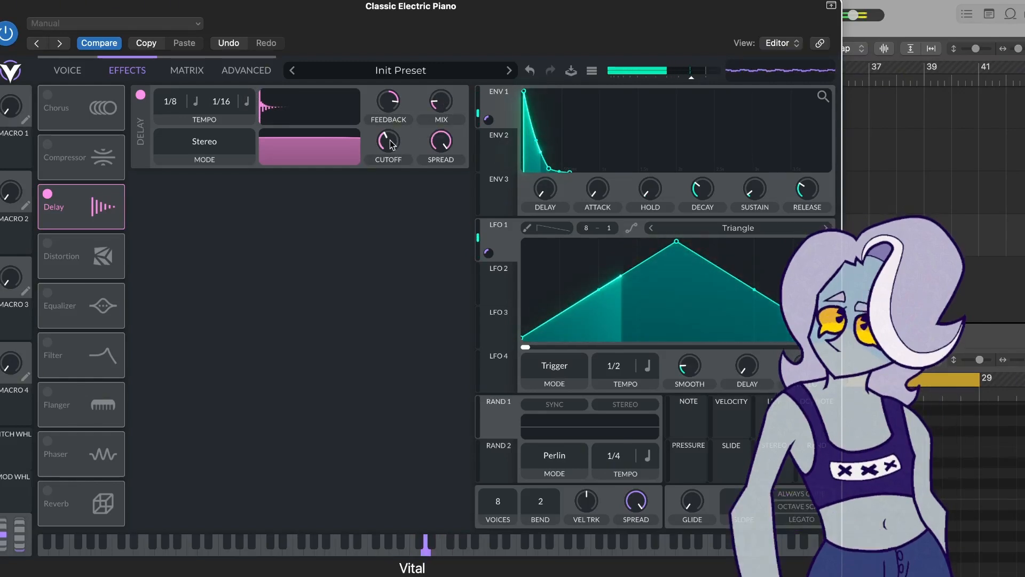
mouse_move(391, 141)
left_click_drag(388, 146, 387, 158)
left_click_drag(442, 142, 438, 173)
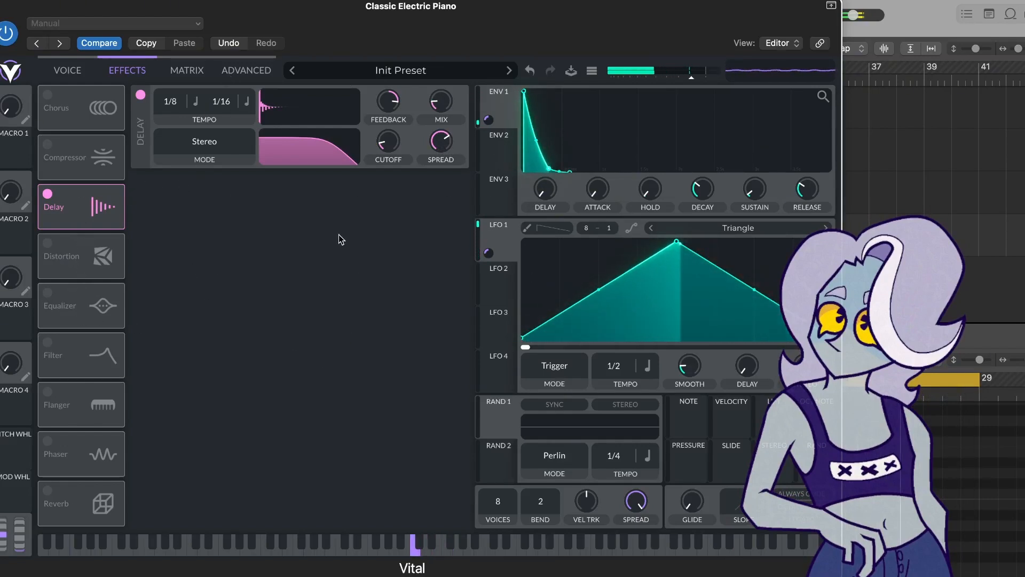
- Enable the Compressor in Multiband mode and lower its mix, release and attack
left_click(48, 149)
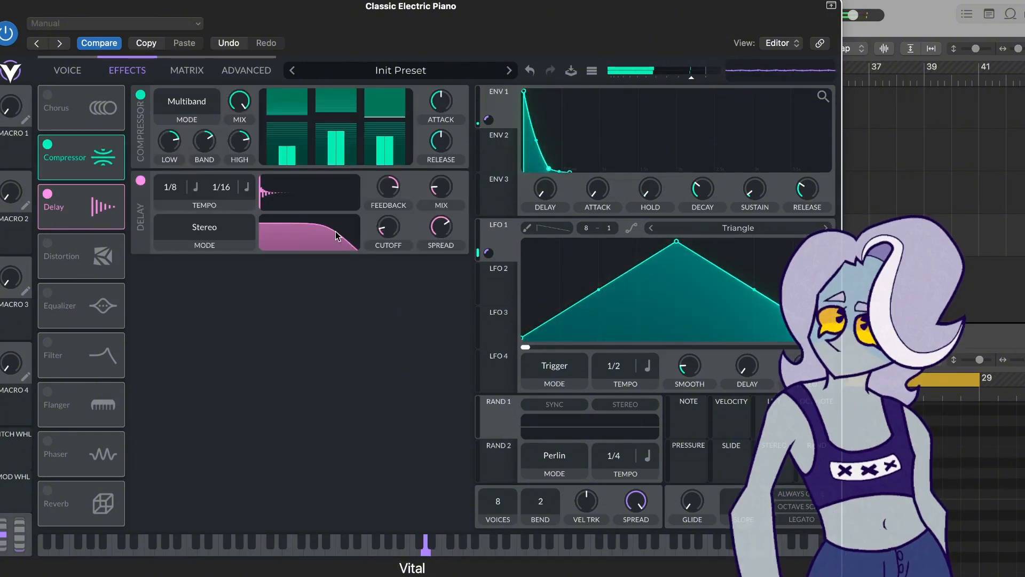
left_click_drag(239, 101, 233, 155)
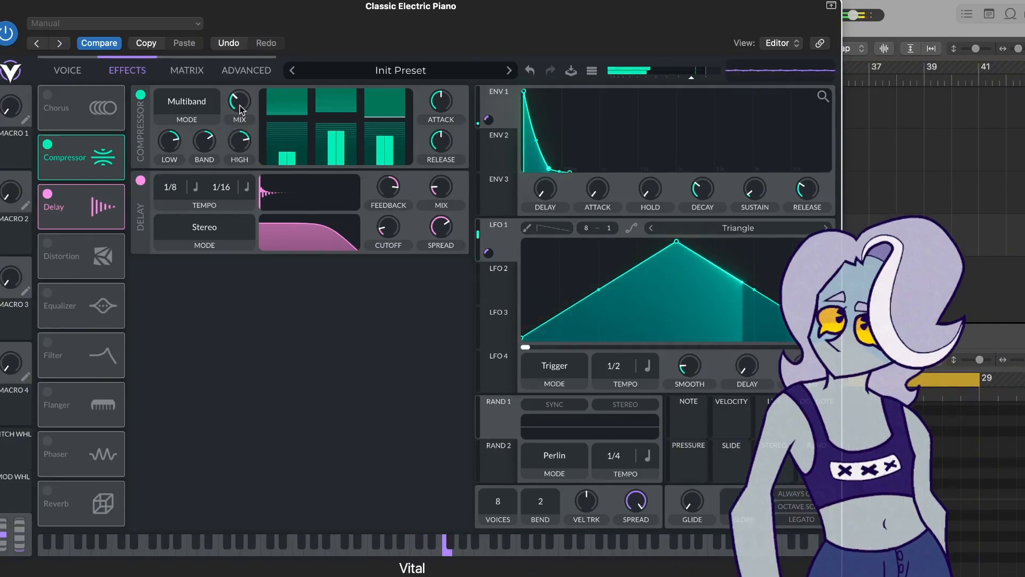
left_click(186, 104)
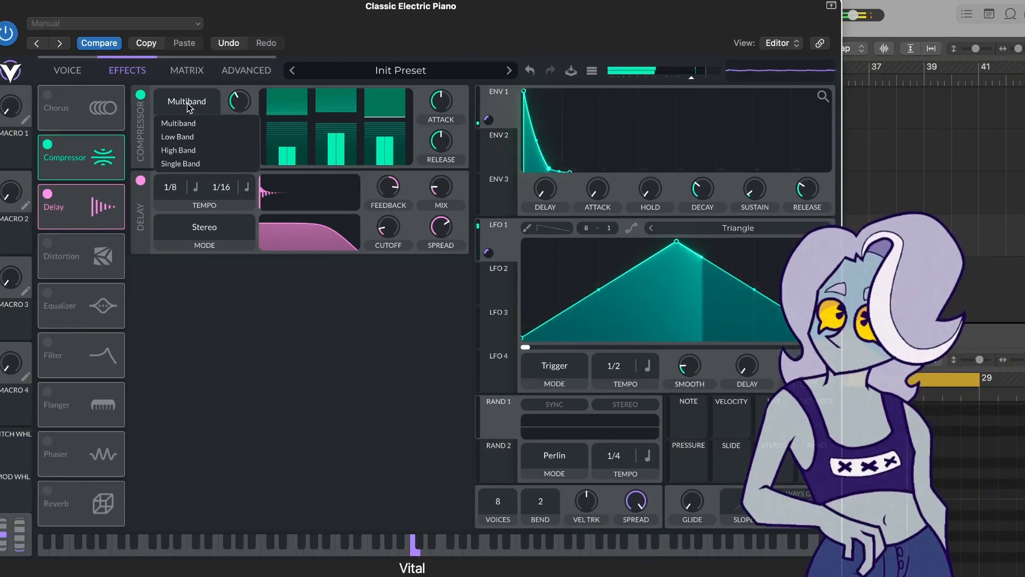
left_click(188, 100)
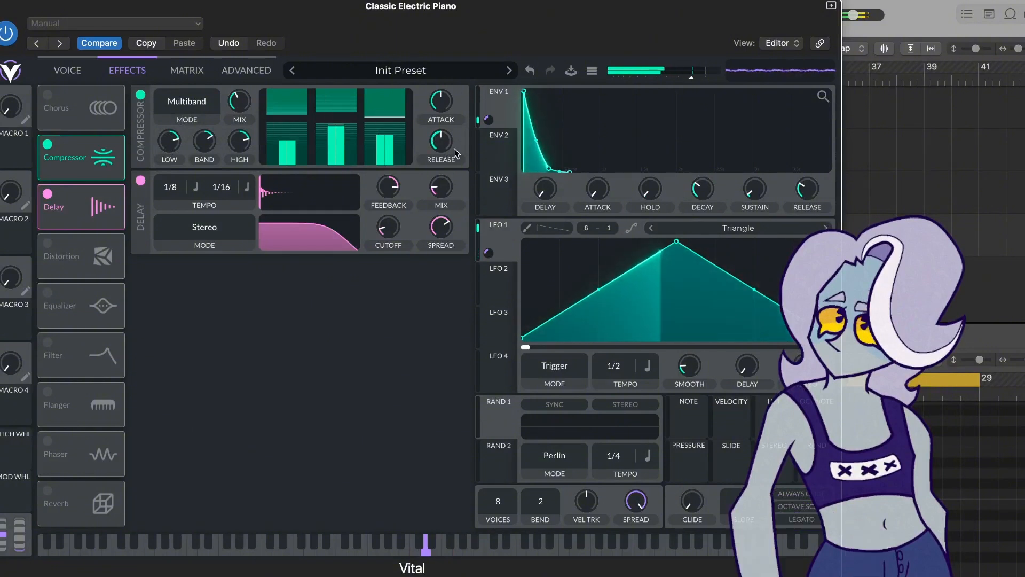
left_click_drag(440, 141, 434, 153)
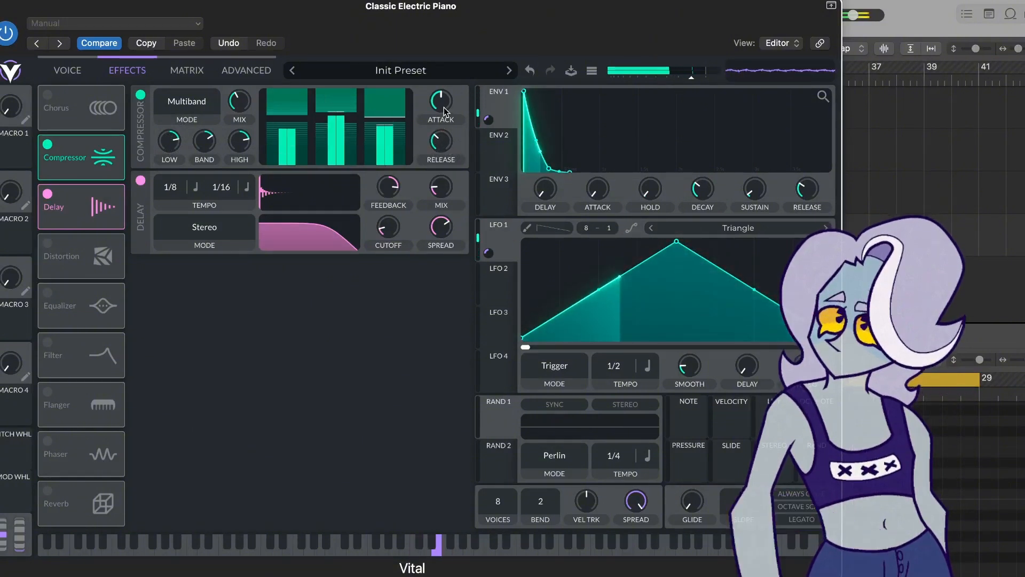
left_click_drag(438, 108, 437, 123)
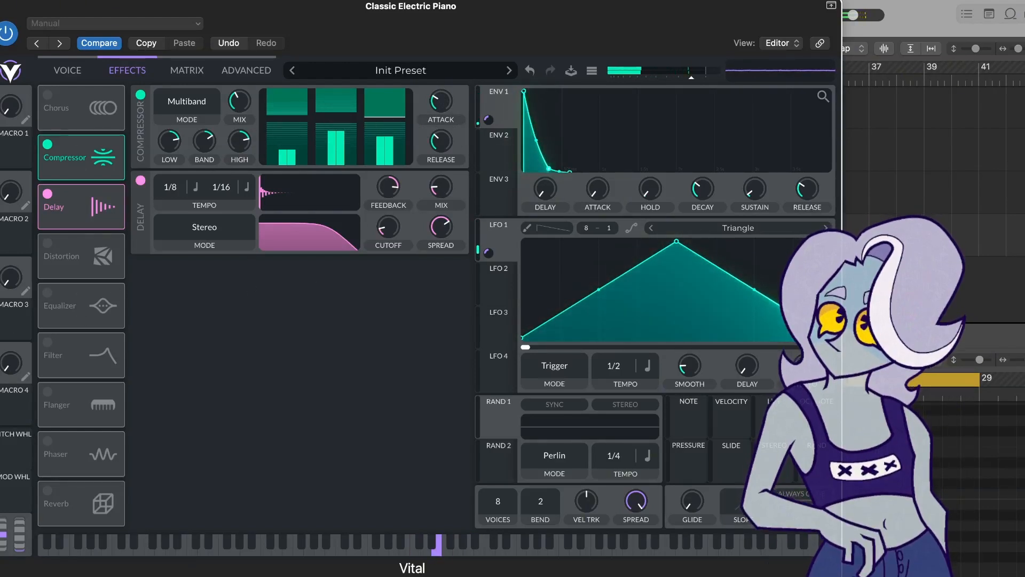
- Enable Distortion, raise its drive to about 3 dB, switch the type to Hard Clip and lower the mix
left_click(47, 246)
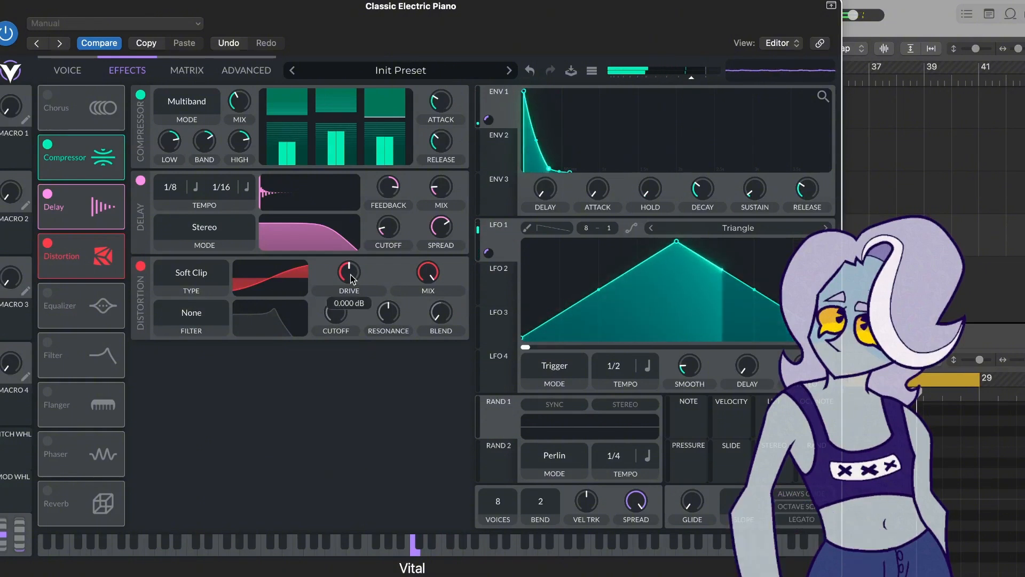
left_click_drag(351, 275, 344, 270)
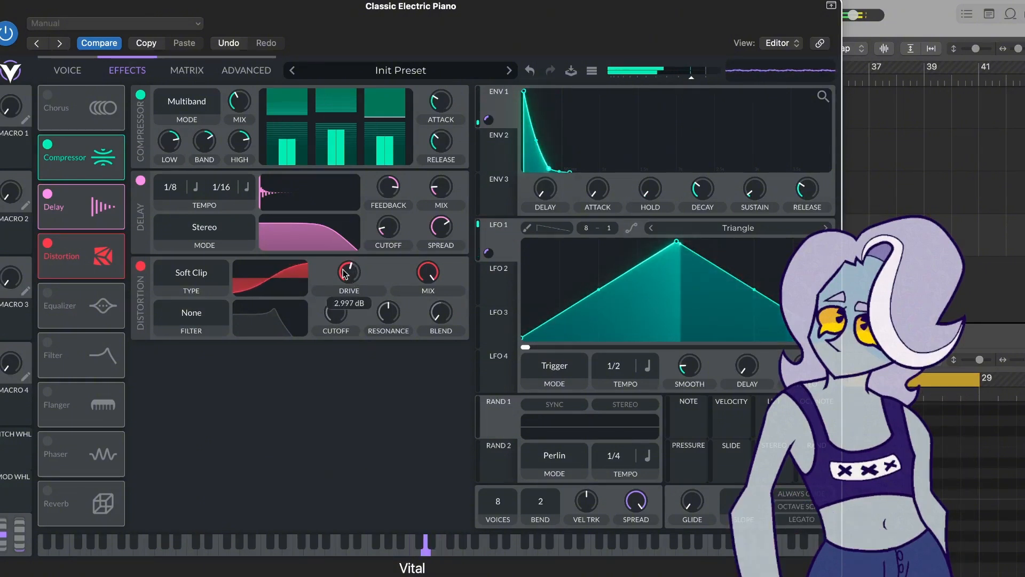
left_click(191, 317)
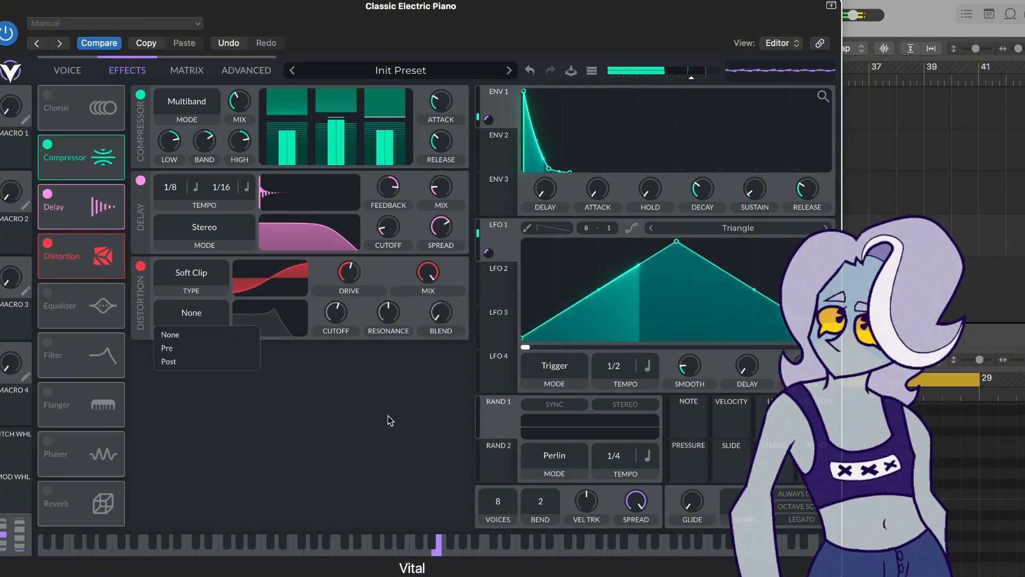
left_click(187, 334)
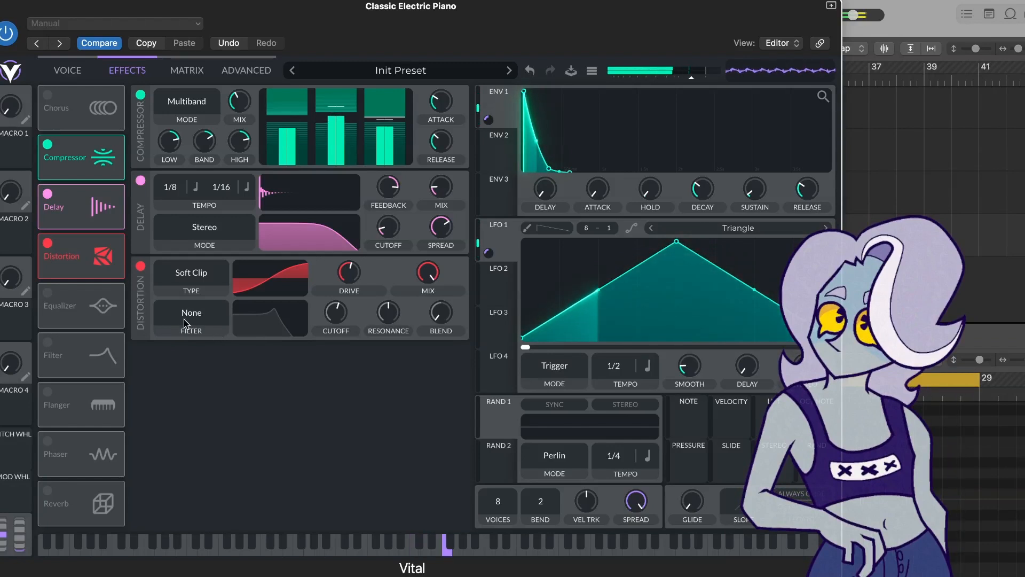
left_click(187, 272)
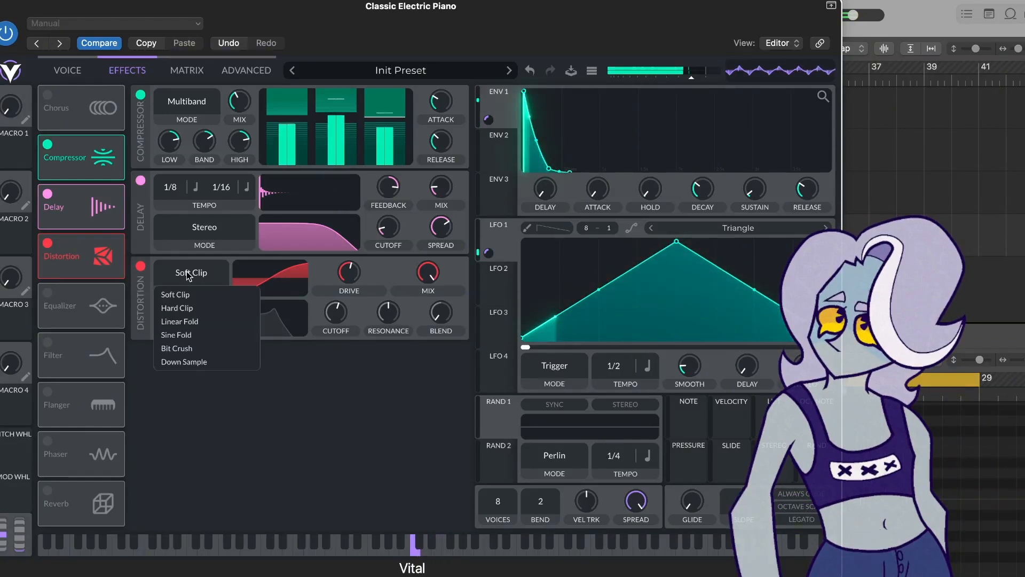
left_click(191, 309)
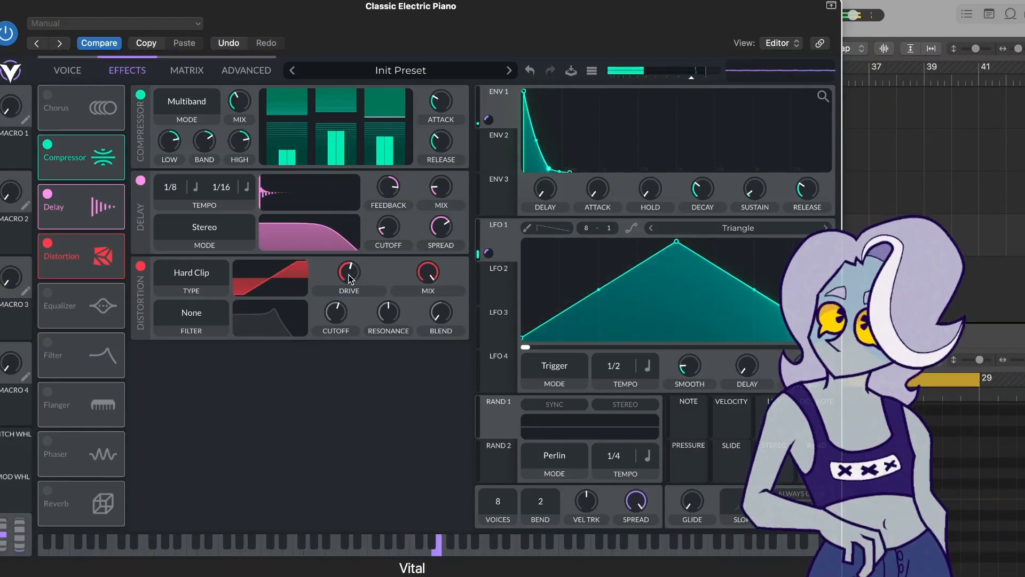
left_click_drag(429, 274, 418, 326)
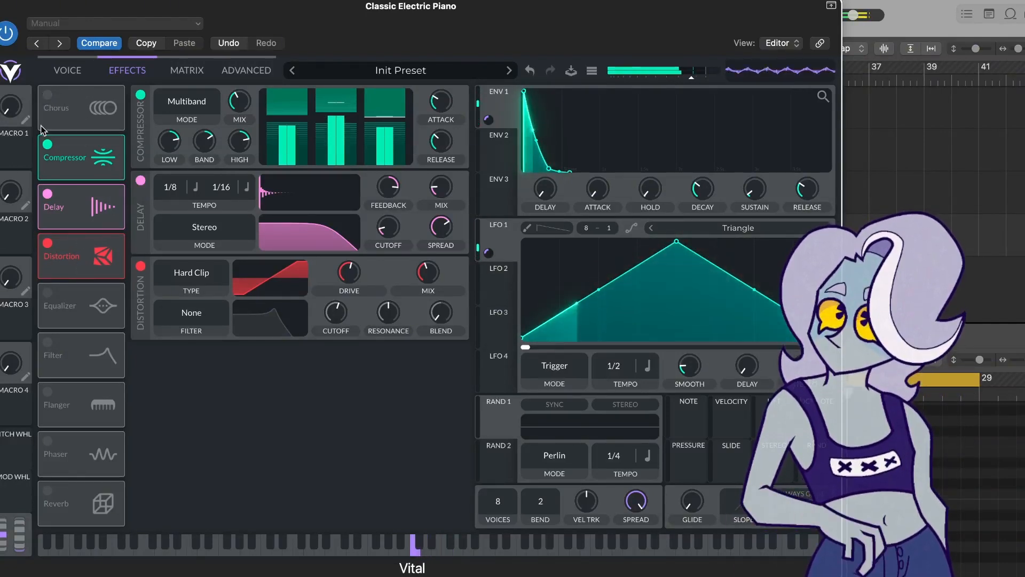
- Enable Chorus, set its voices to 8 and adjust its cutoff, delay 2 and mix knobs
left_click(47, 95)
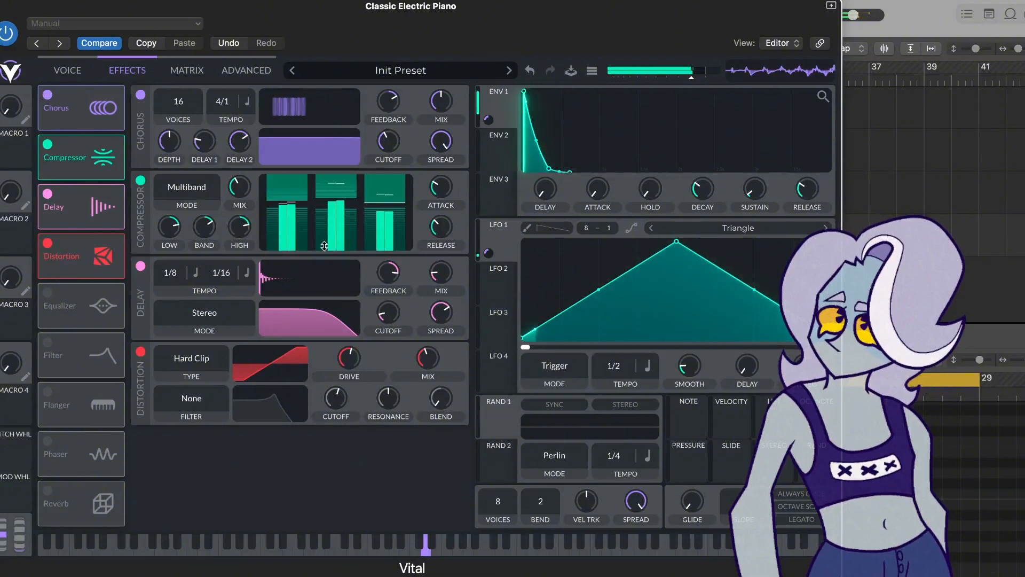
mouse_move(437, 159)
left_click_drag(437, 155, 434, 199)
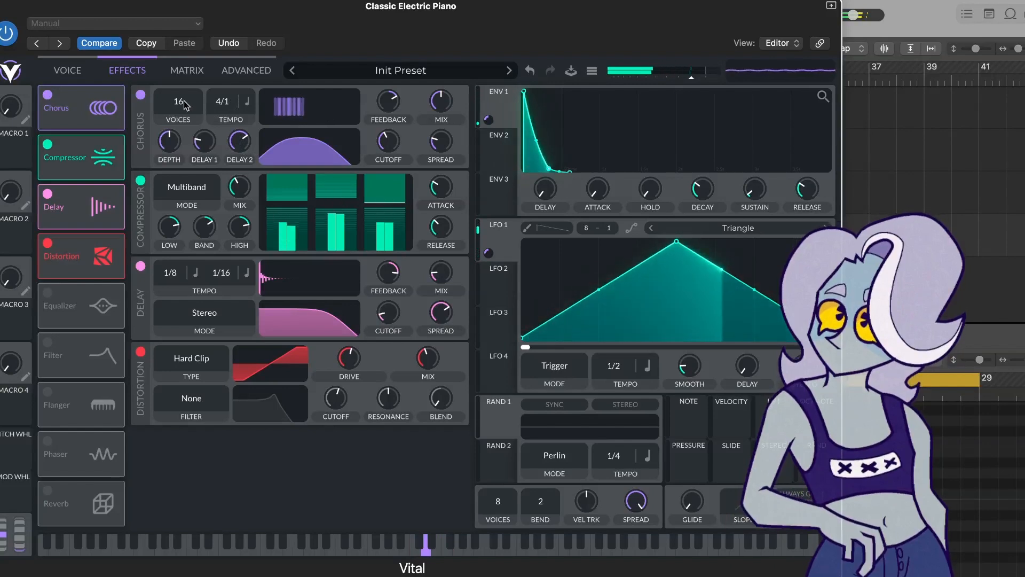
left_click_drag(181, 122, 183, 198)
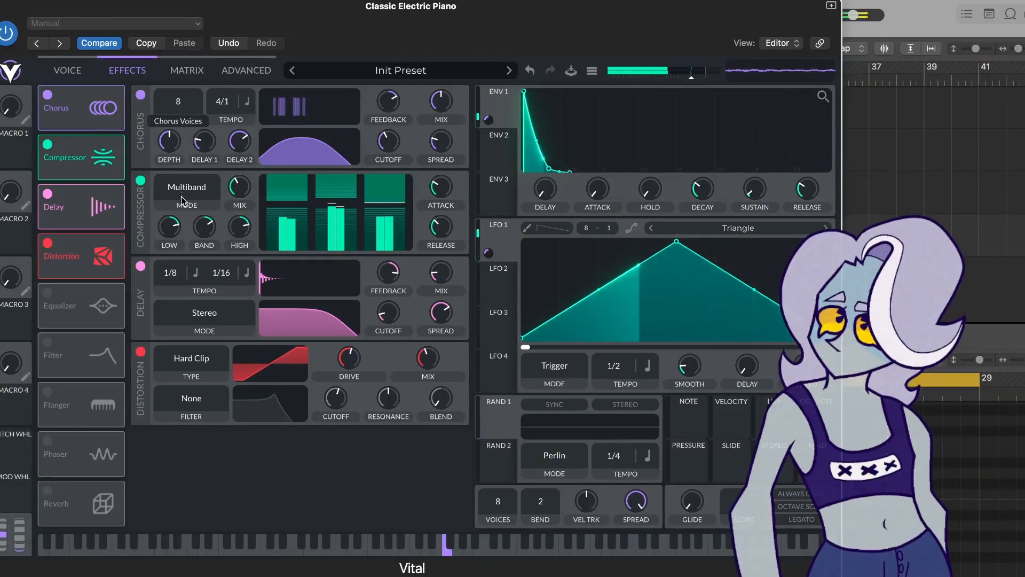
mouse_move(243, 143)
left_click_drag(243, 143, 158, 142)
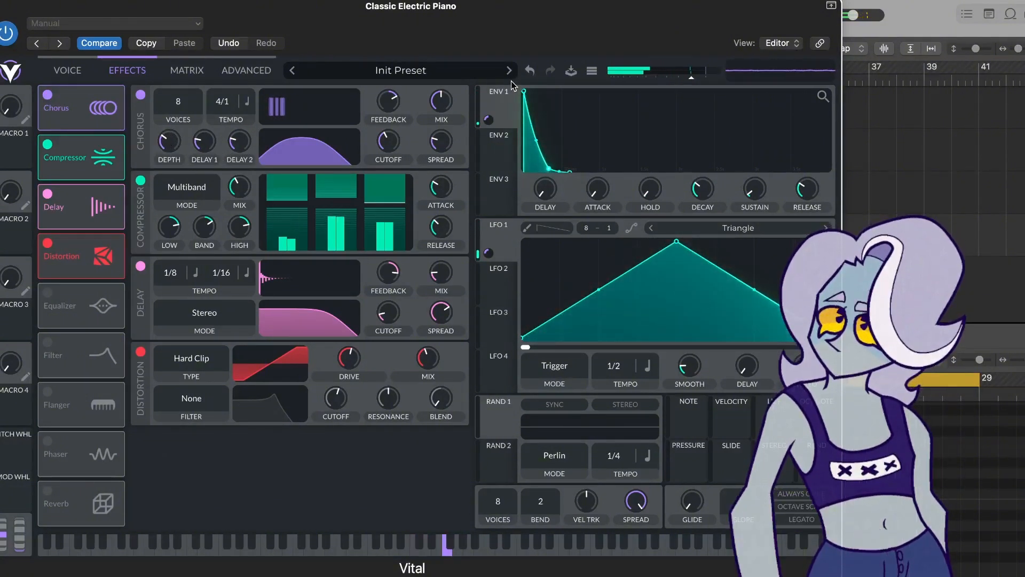
left_click_drag(439, 101, 387, 101)
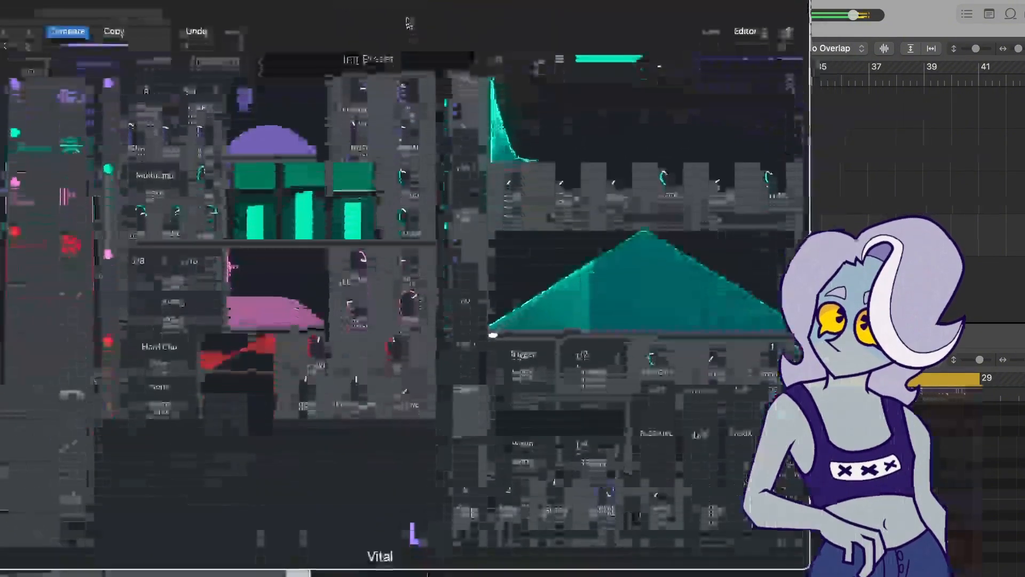
- Close the Vital window and create a new track with the same settings as Classic Electric Piano
left_click_drag(407, 20, 482, 14)
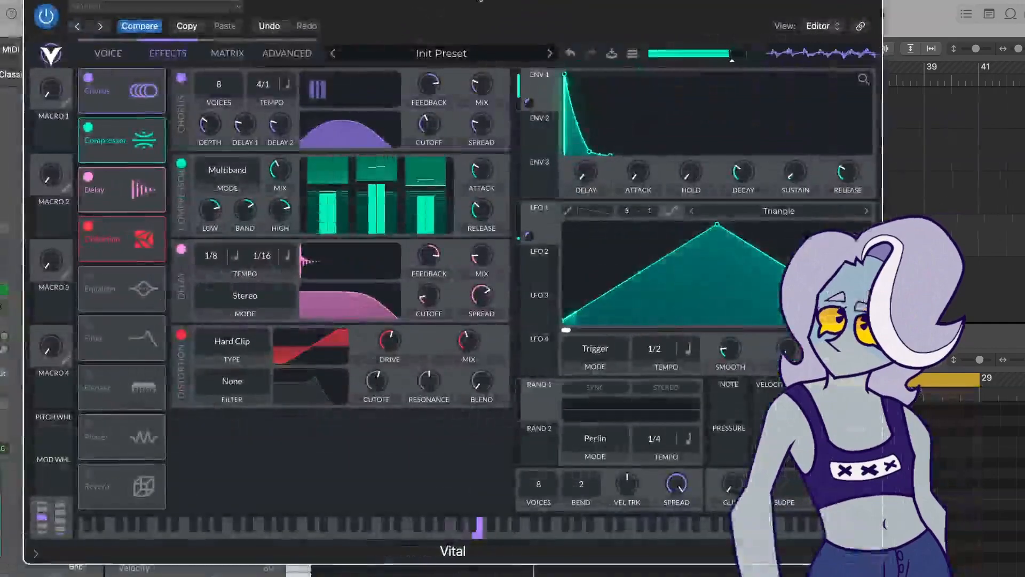
key("super+w")
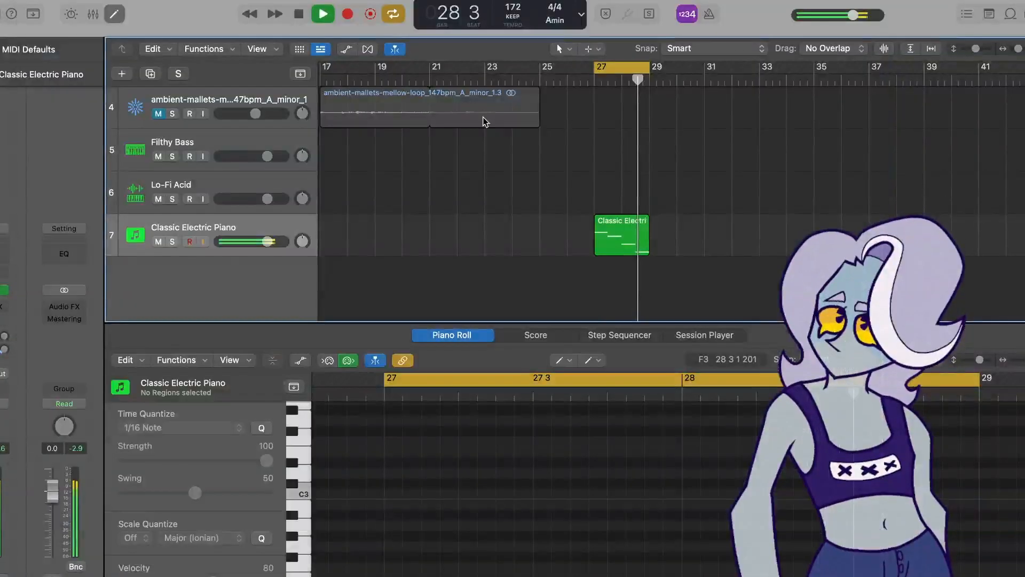
left_click(623, 245)
right_click(221, 278)
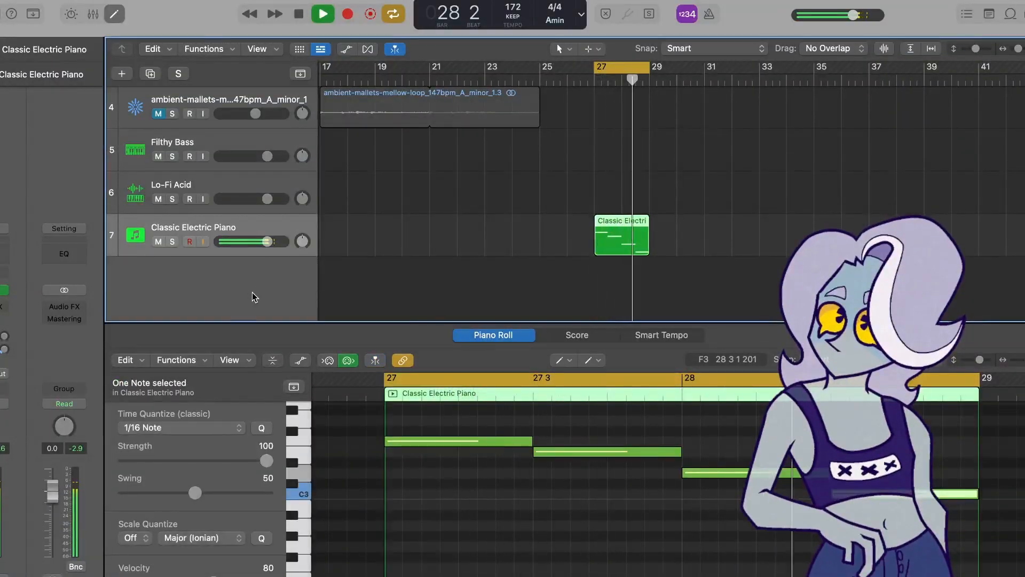
left_click(253, 295)
- Copy the Classic Electric Piano region onto the new track 8 at bar 27
key("space")
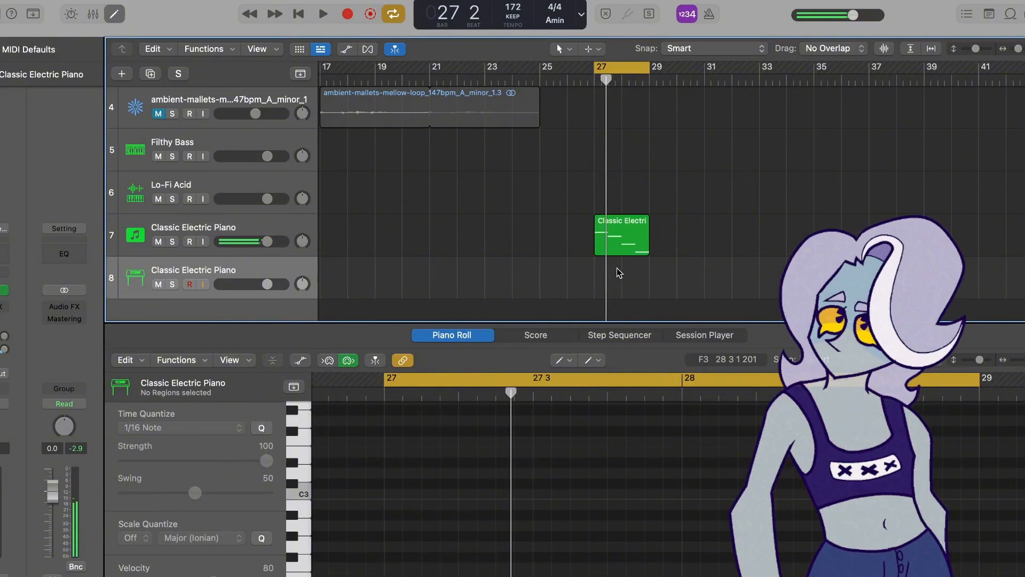
left_click(613, 235)
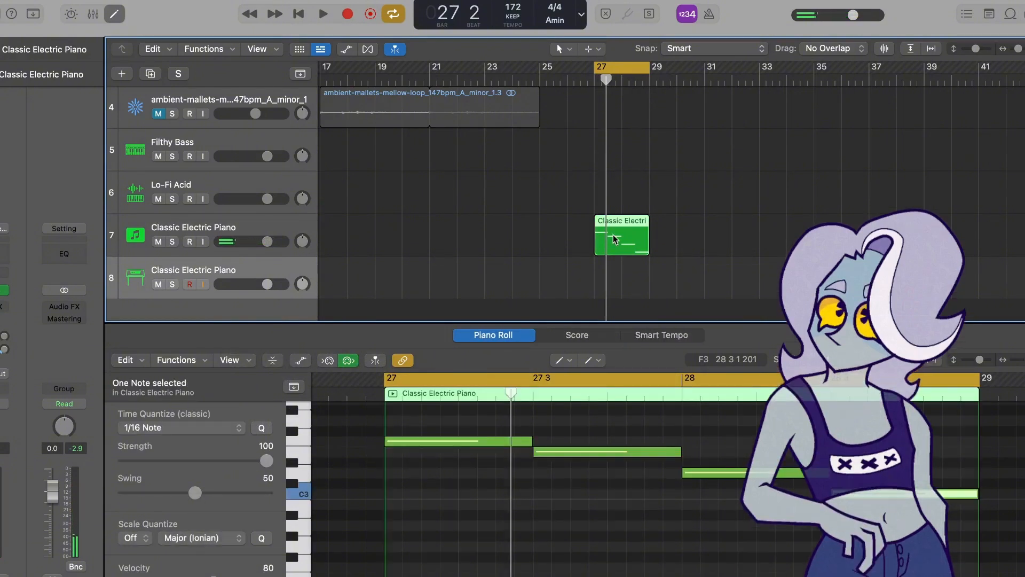
left_click_drag(613, 235, 612, 266)
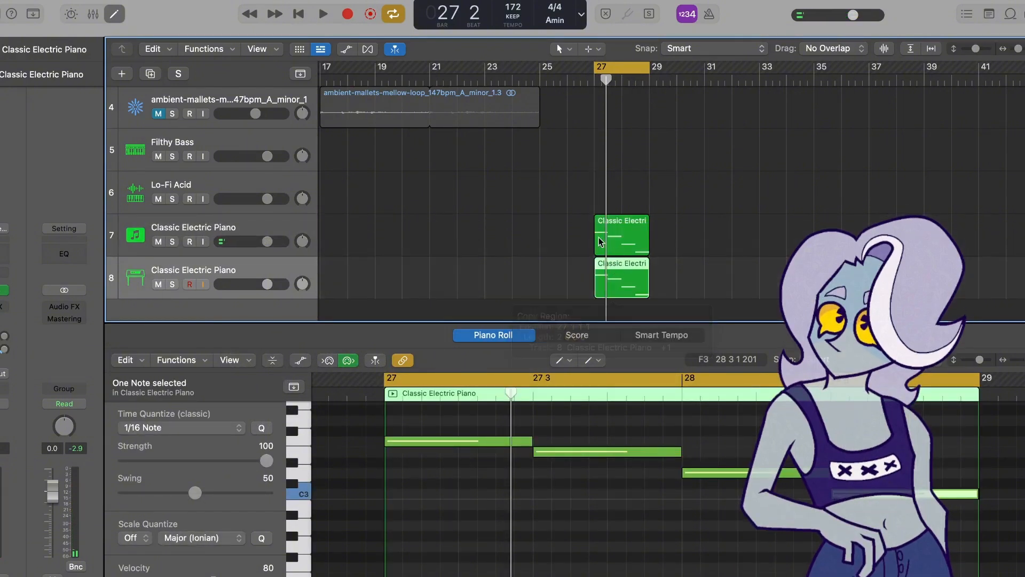
- Solo each Classic Electric Piano track in turn and play them back to compare the sounds
left_click(174, 284)
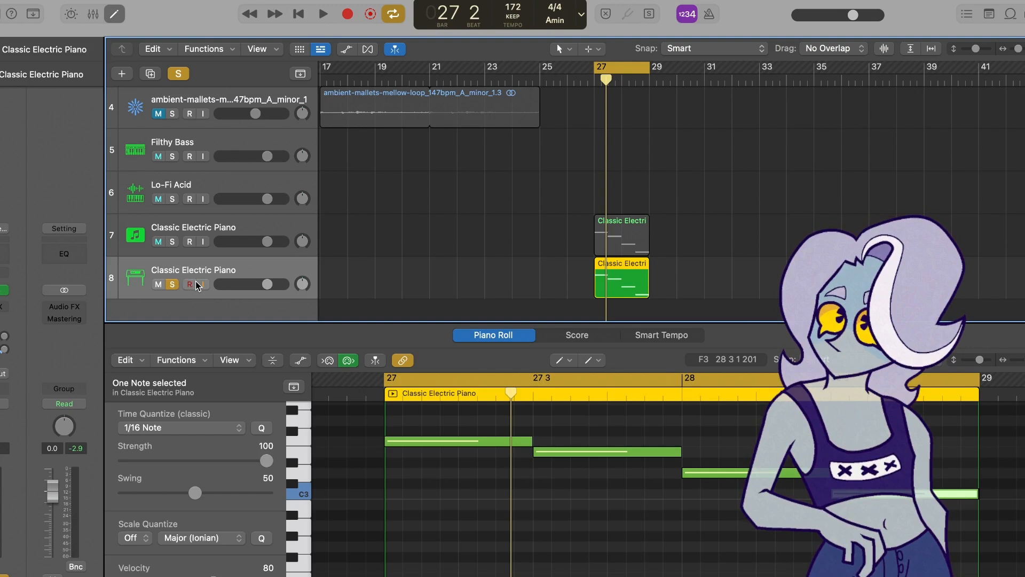
key("space")
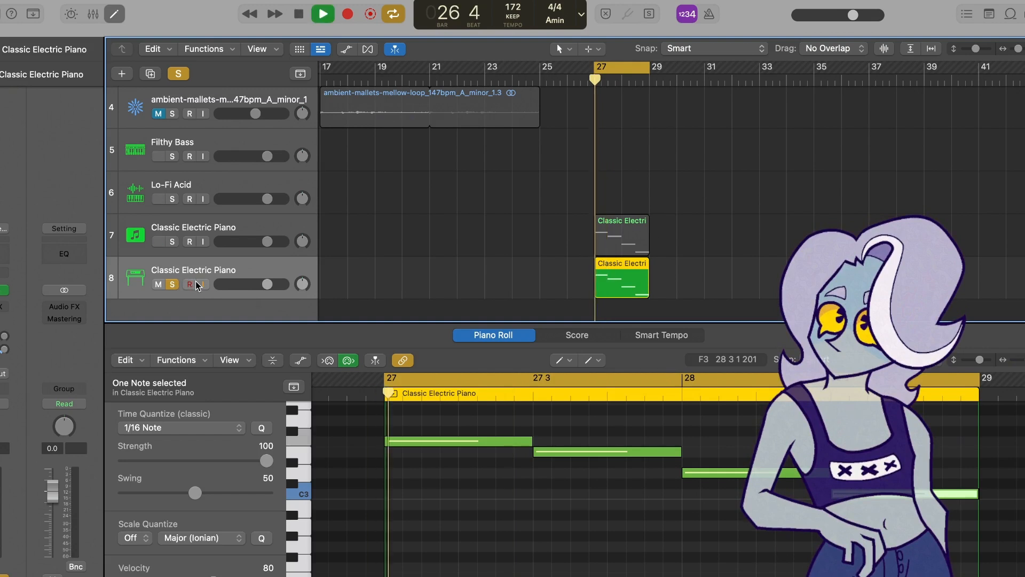
left_click(172, 243)
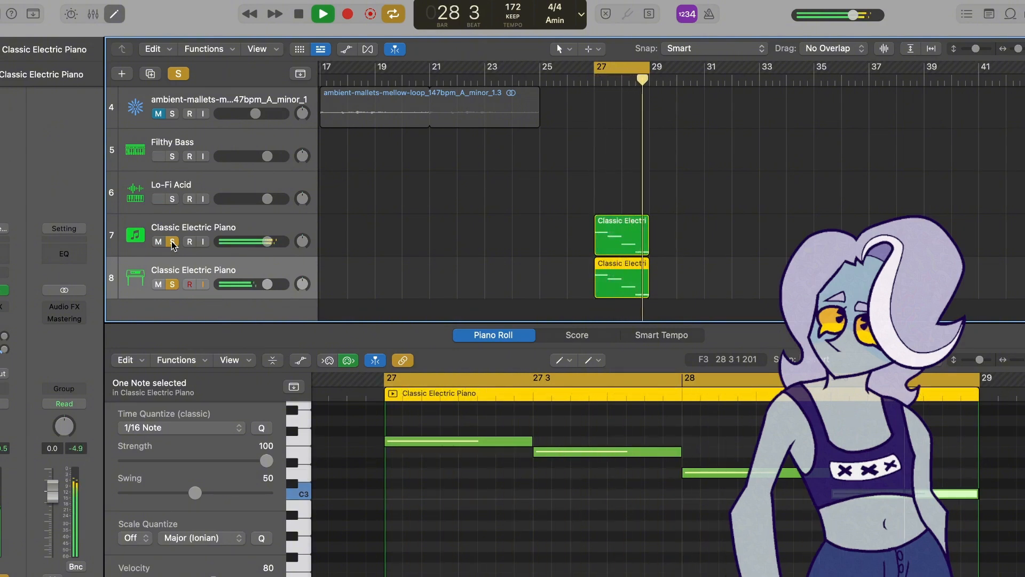
key("space")
left_click(171, 285)
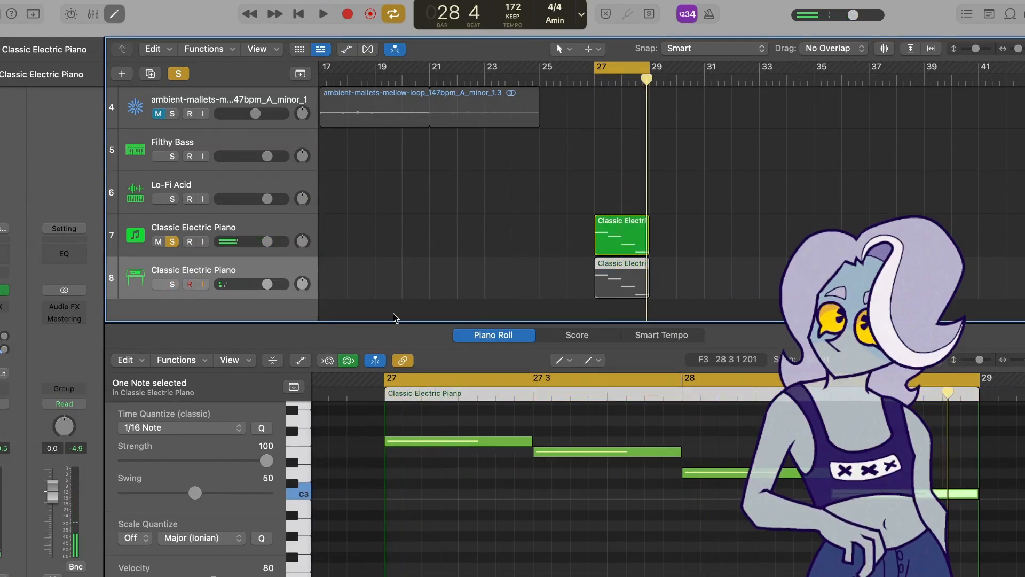
left_click(252, 223)
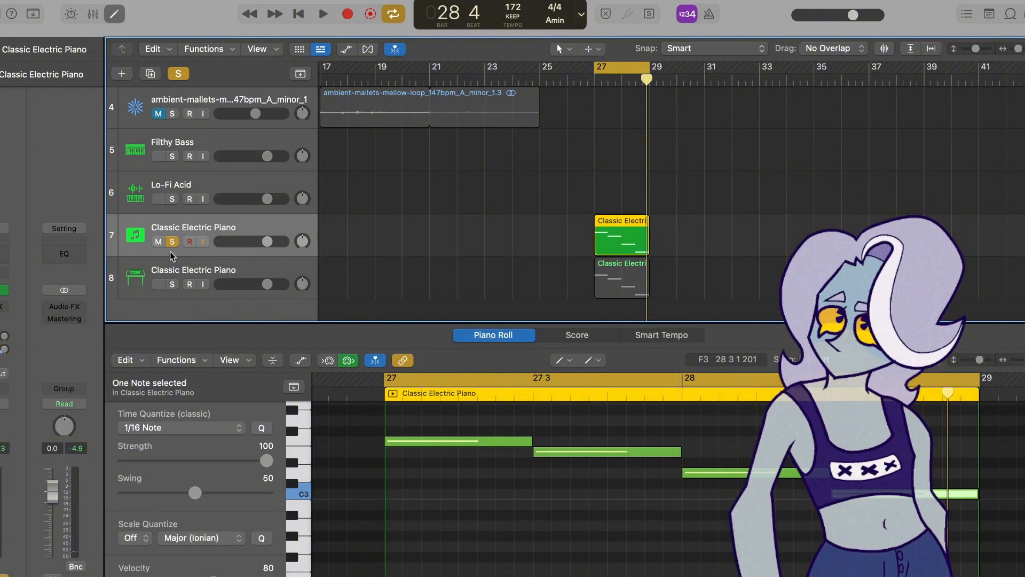